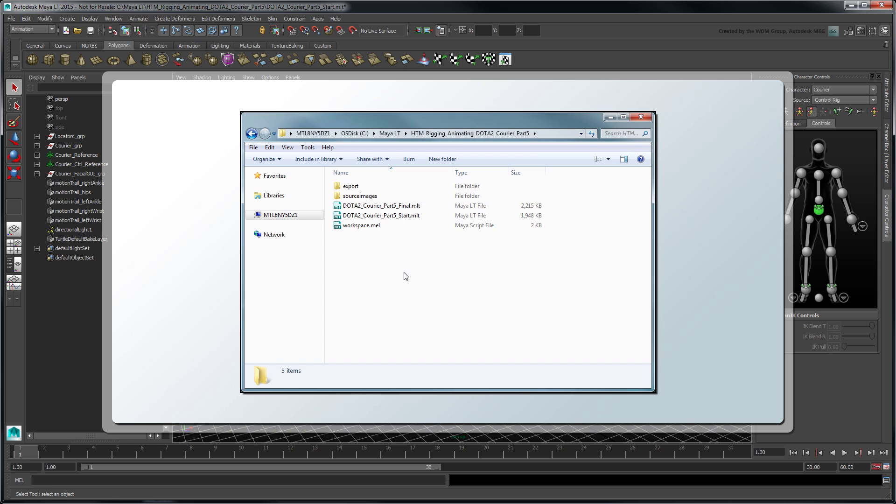
Set the timeline start time to 0 and go to frame 0.
{"action": "double_click", "coordinate": [354, 187]}
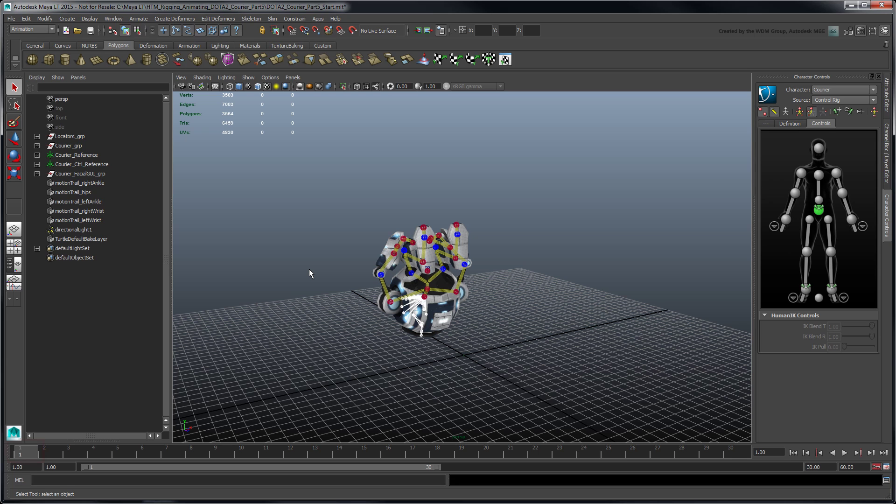
{"action": "left_click", "coordinate": [13, 465]}
{"action": "type", "text": "0"}
{"action": "key", "text": "Return"}
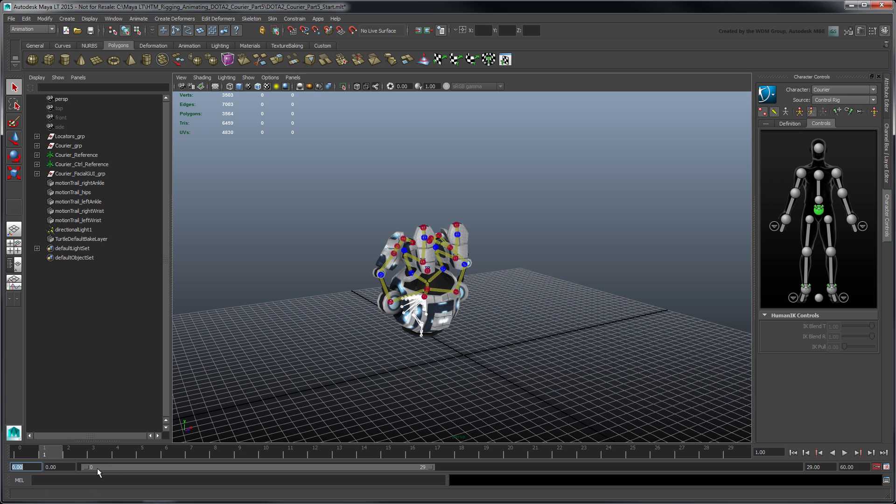
{"action": "left_click", "coordinate": [23, 450]}
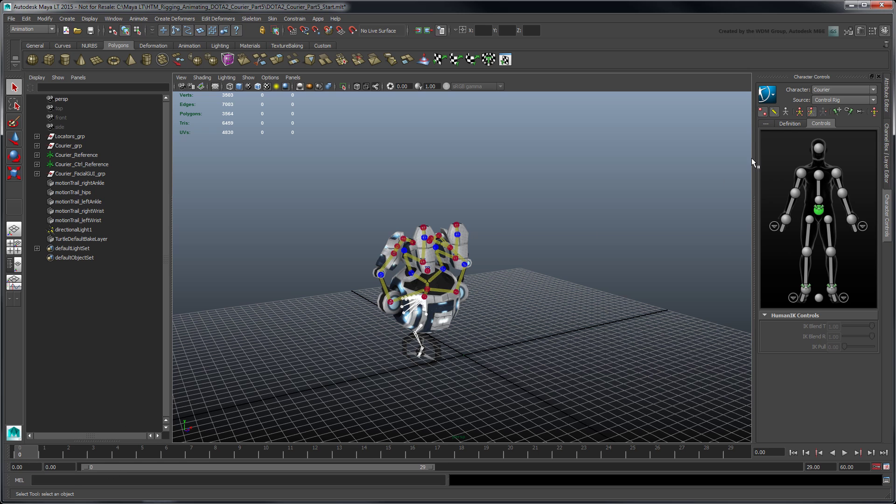
Key the full-body Stance Pose on the head effector at frame 0.
{"action": "left_click", "coordinate": [799, 113]}
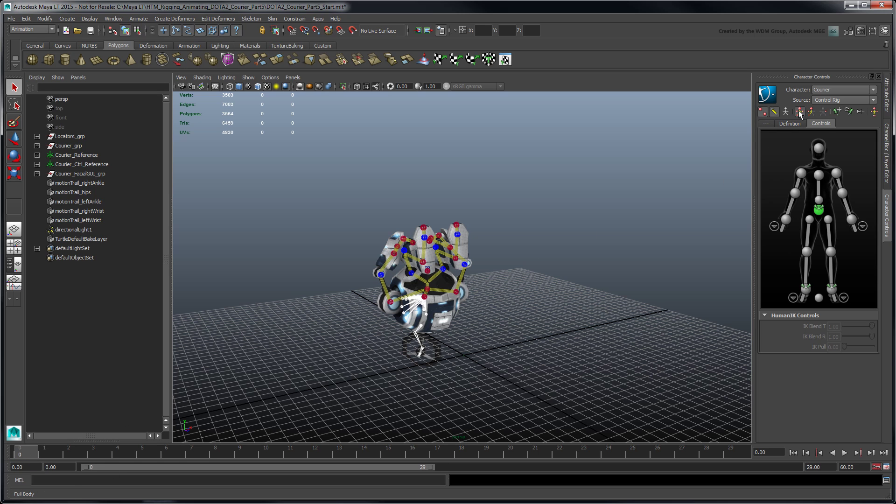
{"action": "left_click", "coordinate": [874, 112]}
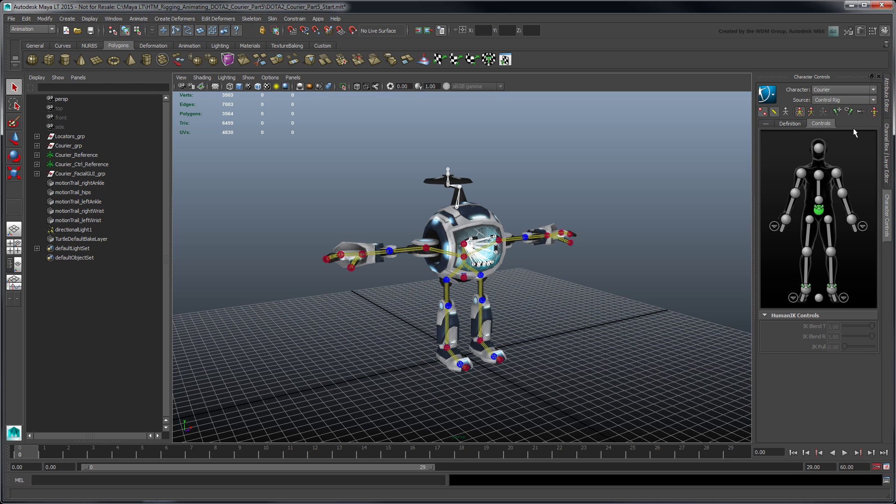
{"action": "left_click", "coordinate": [819, 148]}
{"action": "key", "text": "s"}
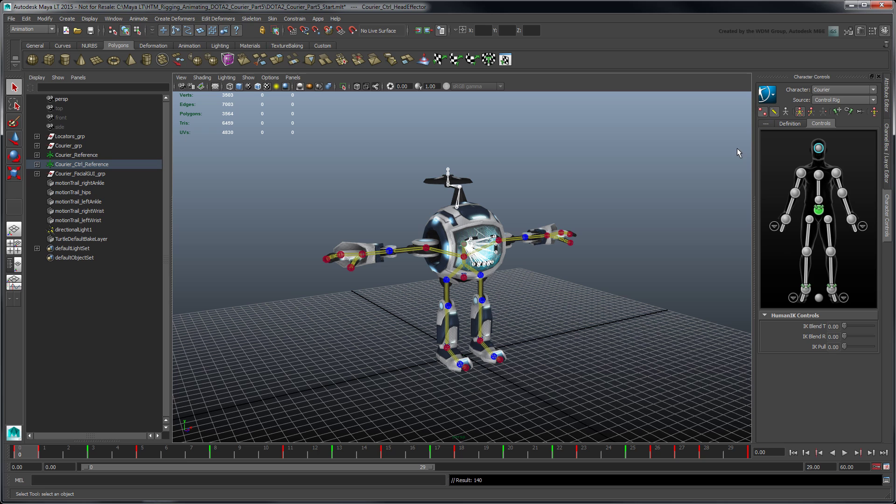
Show the FaceGUI_lyr facial control board and select its face controls.
{"action": "left_click", "coordinate": [886, 150]}
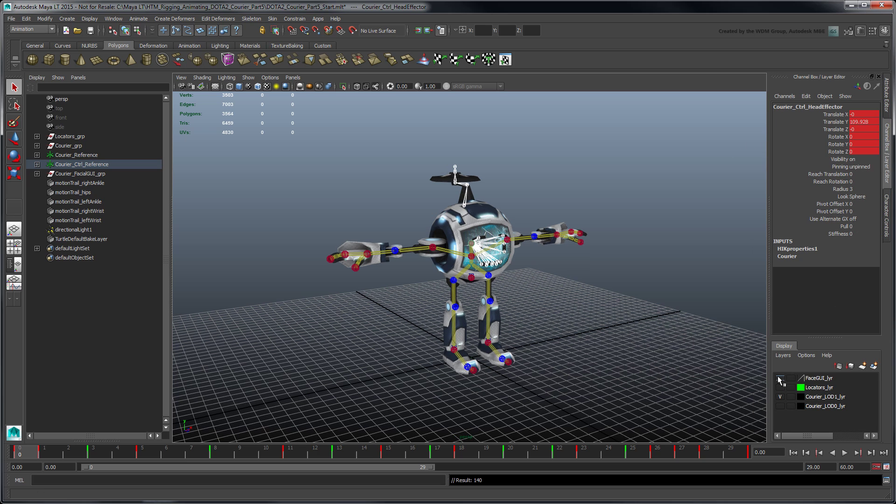
{"action": "left_click", "coordinate": [780, 379]}
{"action": "left_click_drag", "start_coordinate": [520, 281], "coordinate": [574, 238], "text": "alt"}
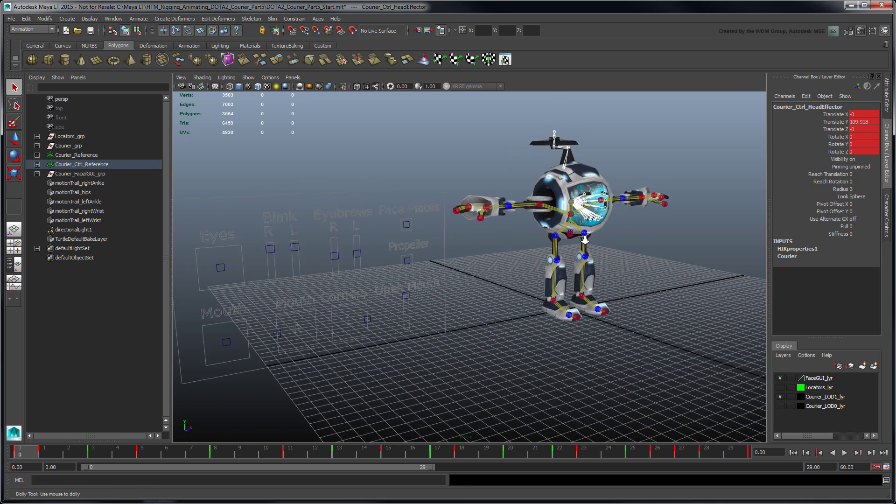
{"action": "left_click_drag", "start_coordinate": [279, 224], "coordinate": [378, 284]}
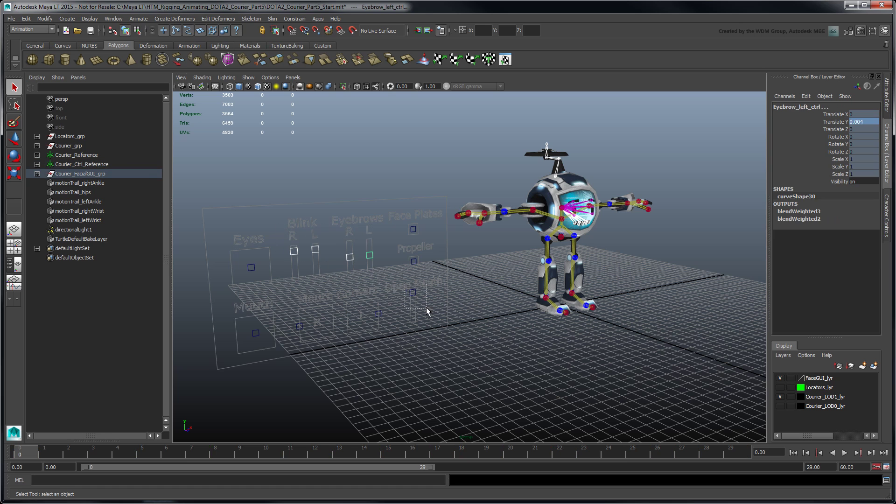
Set the Open Mouth control's Translate Y to 0.
{"action": "left_click", "coordinate": [412, 293], "text": "shift"}
{"action": "type", "text": "0"}
{"action": "key", "text": "Return"}
{"action": "left_click", "coordinate": [836, 122]}
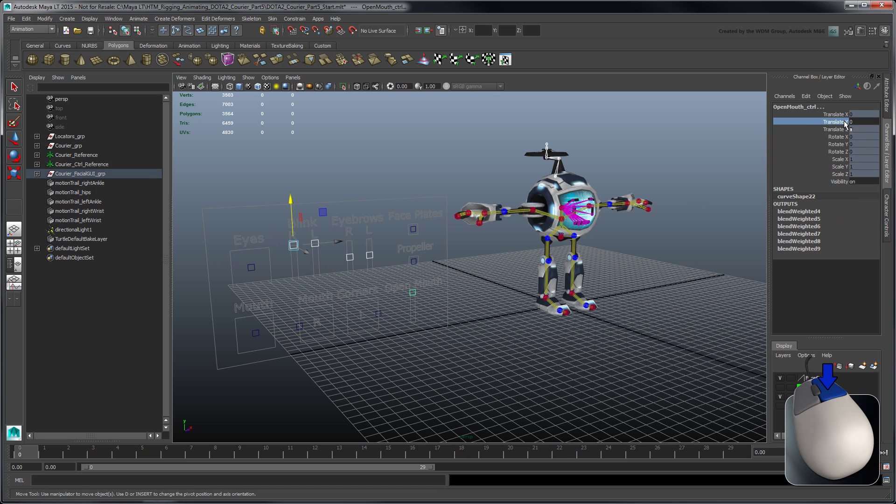
{"action": "right_click_drag", "start_coordinate": [836, 122], "coordinate": [844, 135]}
Key the eye and mouth-corner translate channels, then select Face Plates and Propeller.
{"action": "left_click_drag", "start_coordinate": [220, 234], "coordinate": [280, 359]}
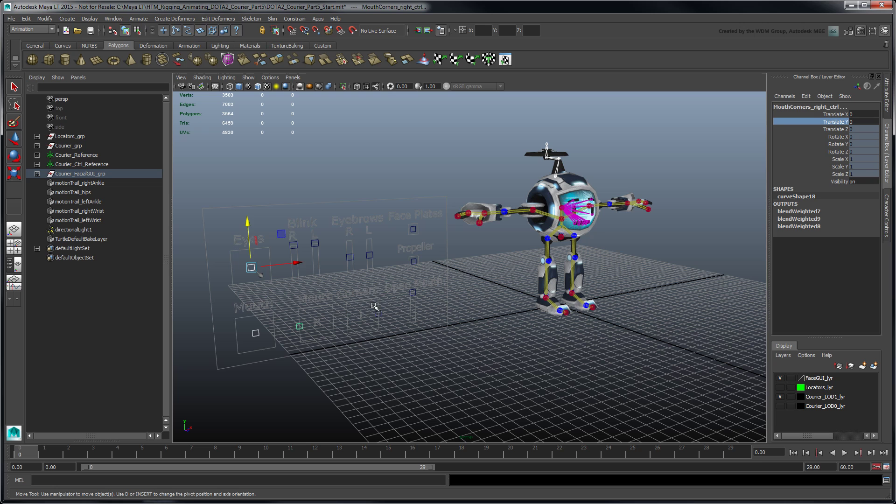
{"action": "left_click", "coordinate": [845, 114], "text": "shift"}
{"action": "right_click", "coordinate": [846, 122]}
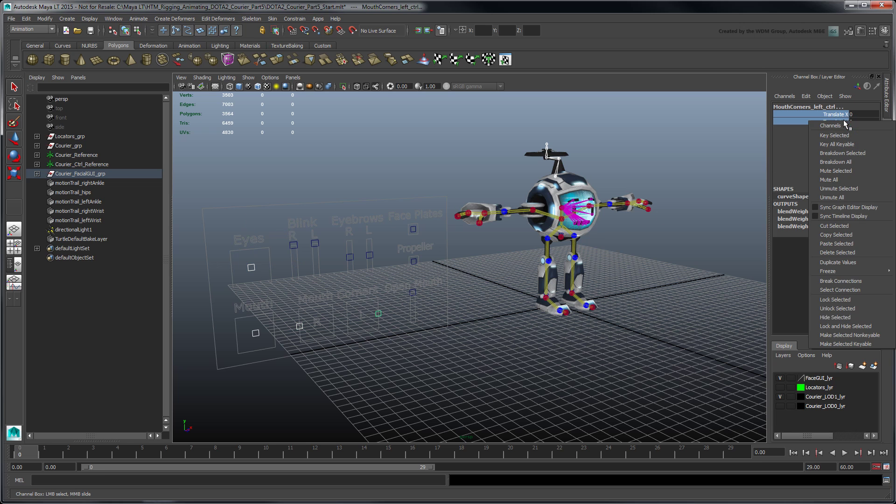
{"action": "left_click", "coordinate": [847, 136]}
{"action": "left_click", "coordinate": [413, 229]}
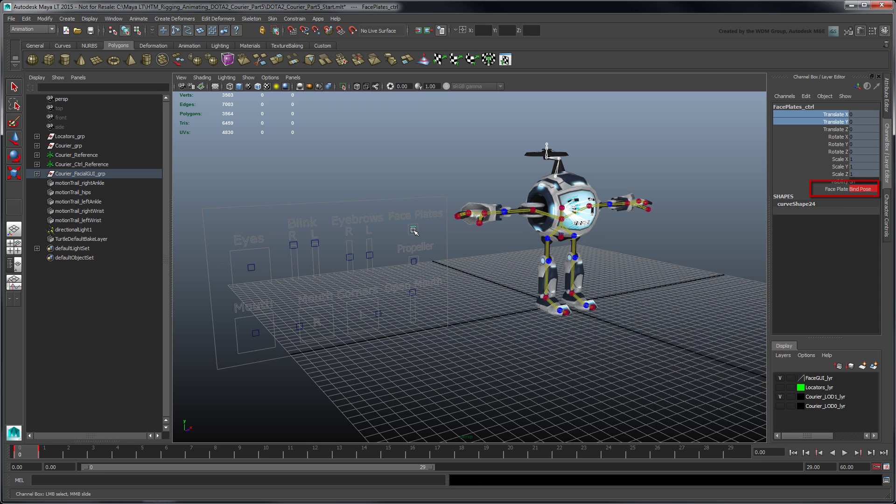
{"action": "left_click", "coordinate": [414, 260]}
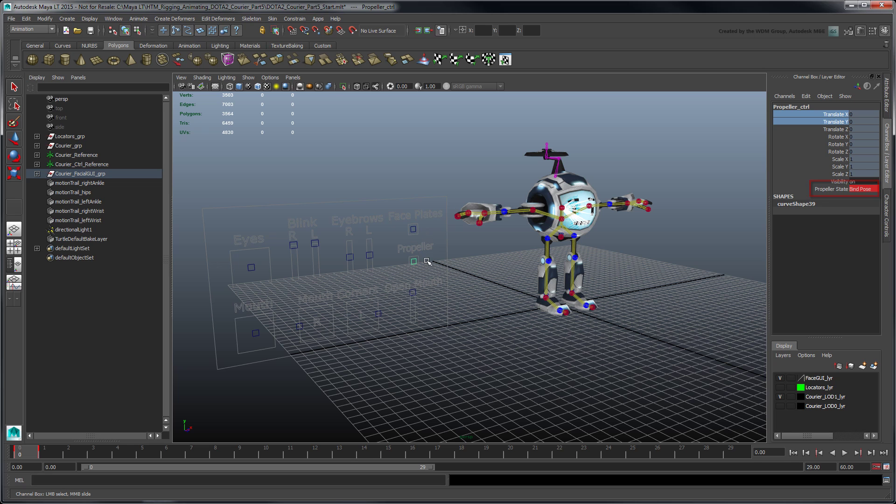
Hide the facial control board and select the whole Courier_Reference skeleton hierarchy.
{"action": "left_click", "coordinate": [434, 262]}
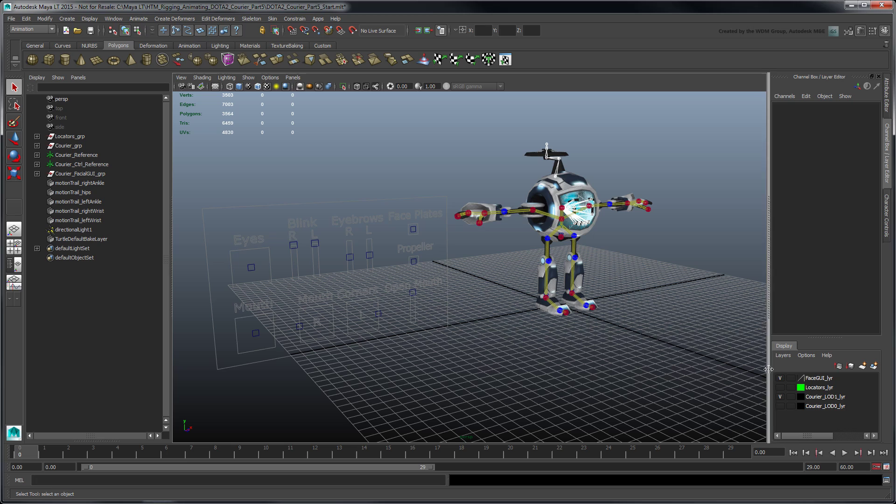
{"action": "left_click", "coordinate": [780, 379]}
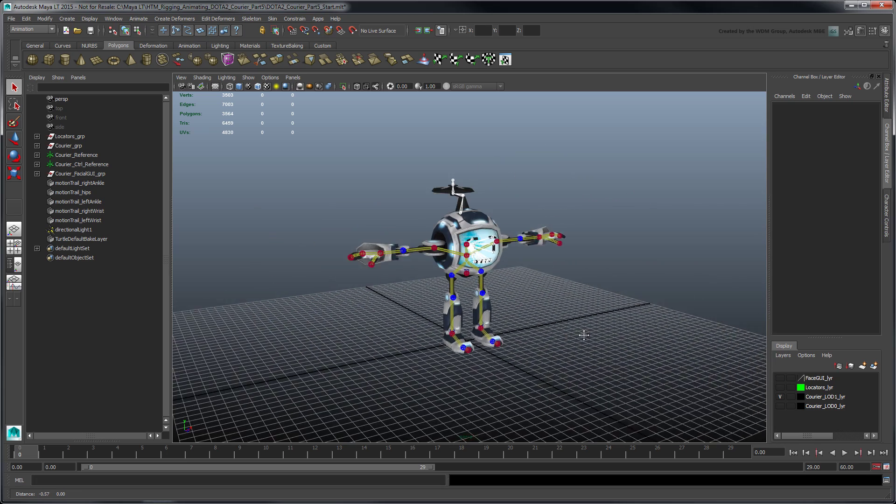
{"action": "right_click_drag", "start_coordinate": [674, 299], "coordinate": [679, 369], "text": "alt"}
{"action": "middle_click_drag", "start_coordinate": [680, 369], "coordinate": [670, 354], "text": "alt"}
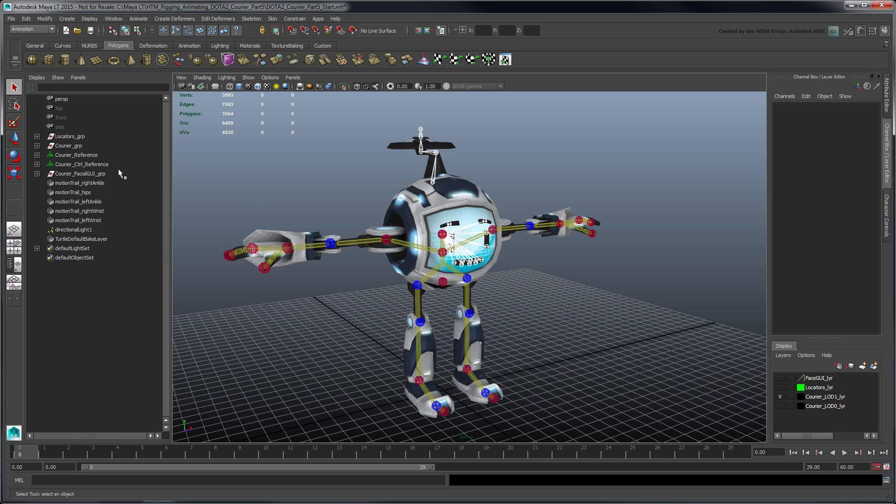
{"action": "left_click", "coordinate": [91, 156]}
{"action": "right_click_drag", "start_coordinate": [220, 168], "coordinate": [226, 192]}
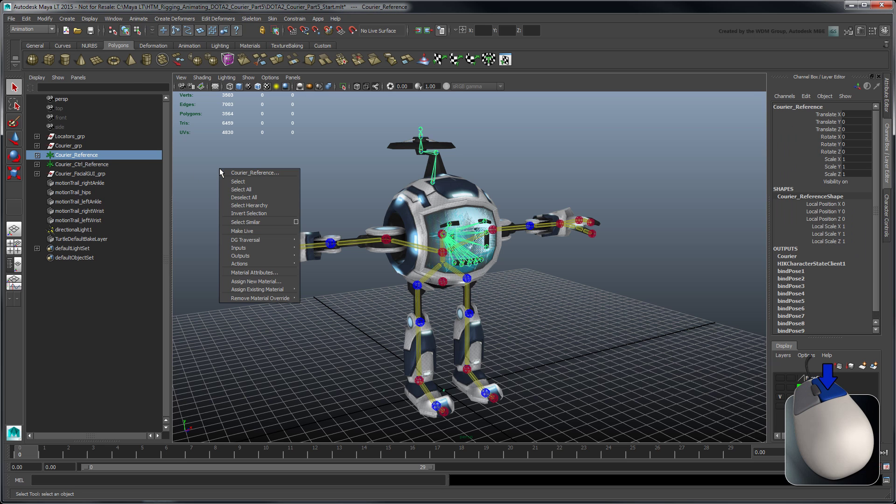
{"action": "left_click", "coordinate": [226, 197]}
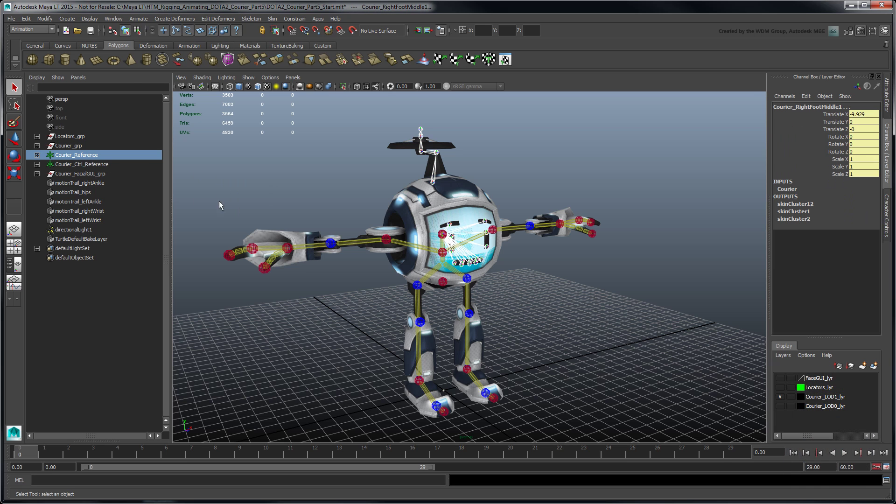
Create a set from the skeleton joints named Courier_Skeleton_set.
{"action": "left_click", "coordinate": [37, 156]}
{"action": "left_click", "coordinate": [56, 174]}
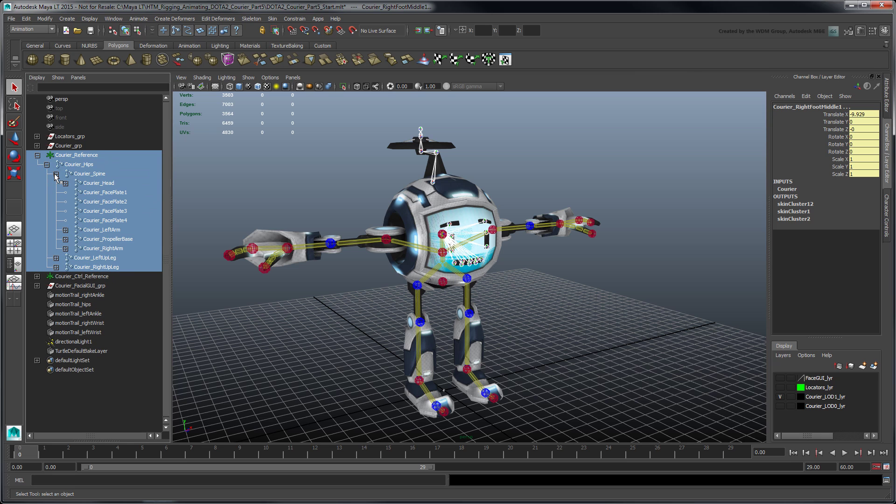
{"action": "left_click", "coordinate": [68, 19]}
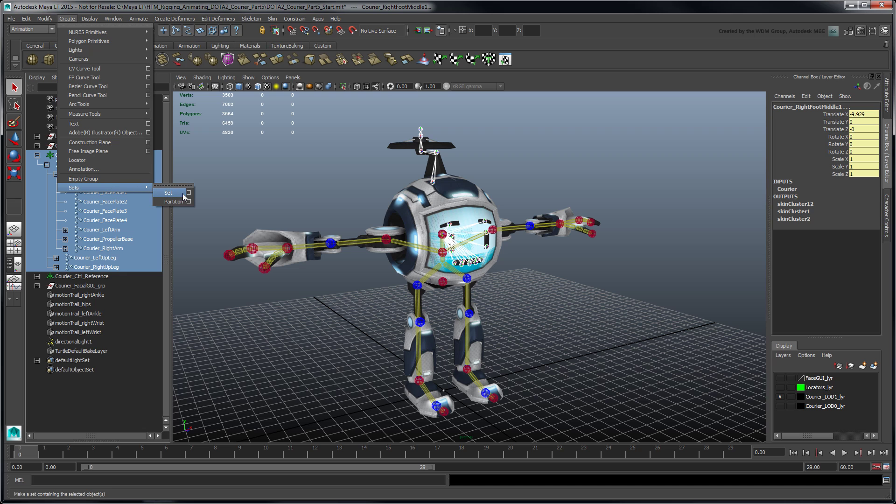
{"action": "left_click", "coordinate": [182, 193]}
{"action": "double_click", "coordinate": [66, 378]}
{"action": "type", "text": "Courier_Skeleton_"}
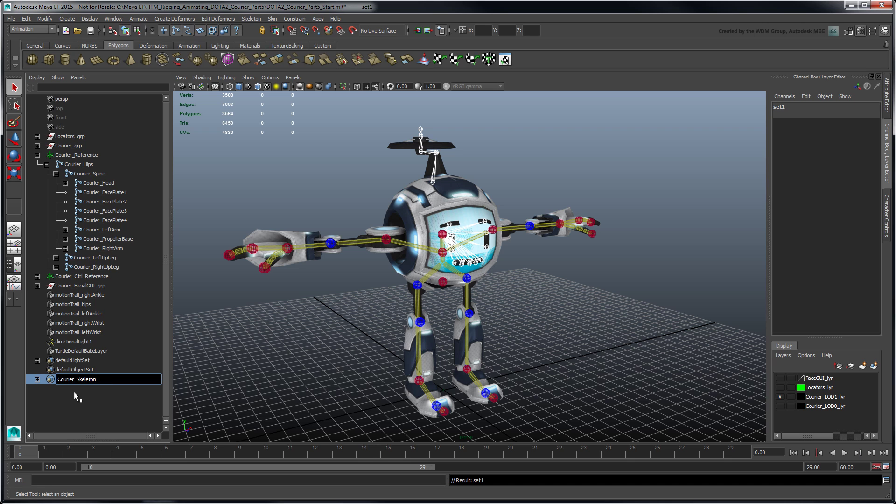
{"action": "type", "text": "set"}
{"action": "key", "text": "Return"}
Create Courier_InGame_set from the skeleton hierarchy, LOD groups and Propeller_geo.
{"action": "left_click", "coordinate": [77, 155]}
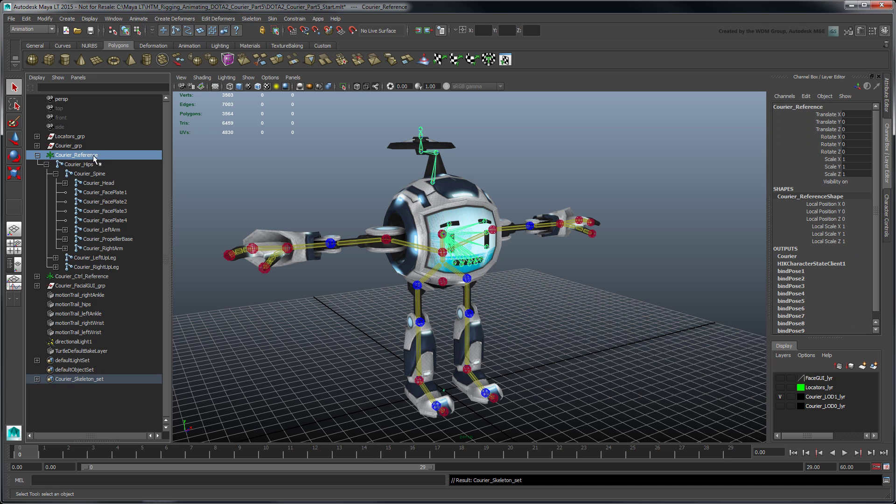
{"action": "right_click", "coordinate": [201, 169]}
{"action": "left_click", "coordinate": [245, 206]}
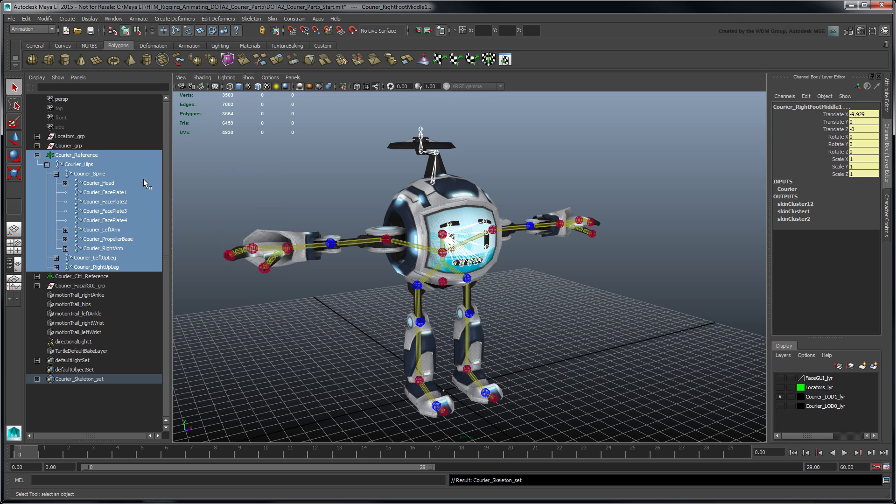
{"action": "left_click", "coordinate": [37, 145]}
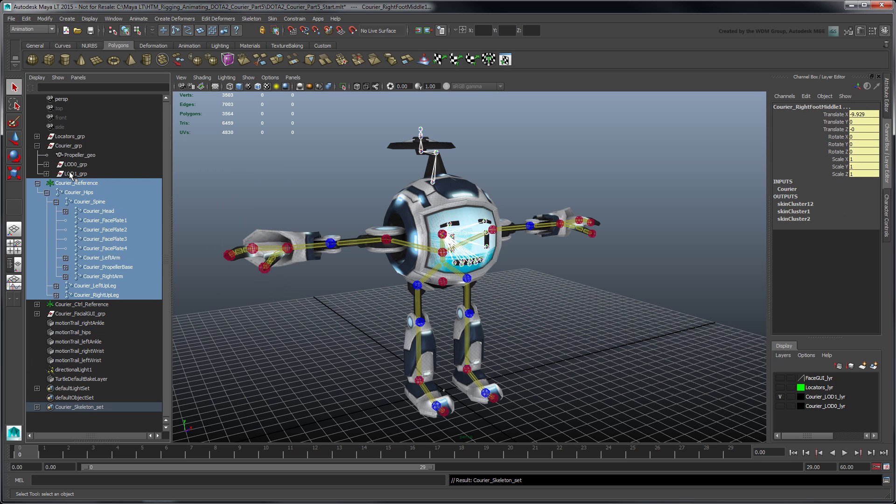
{"action": "left_click", "coordinate": [72, 173], "text": "shift"}
{"action": "left_click", "coordinate": [77, 156], "text": "shift"}
{"action": "left_click", "coordinate": [68, 19]}
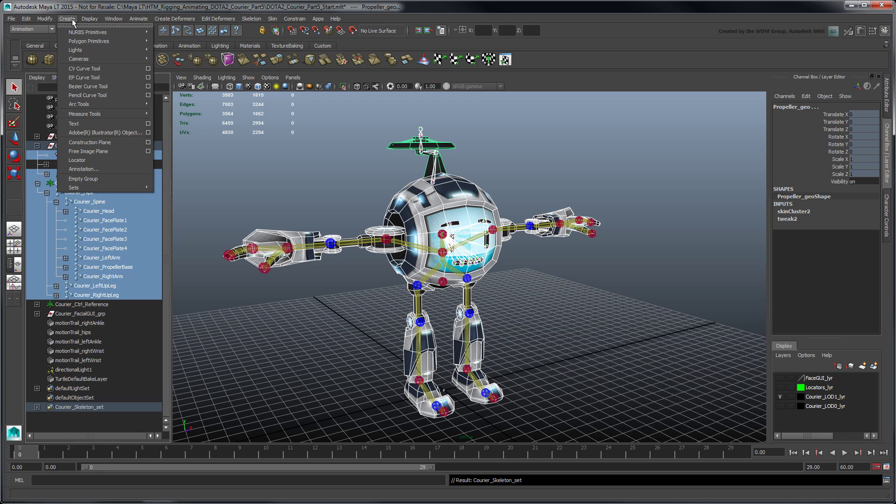
{"action": "left_click", "coordinate": [175, 192]}
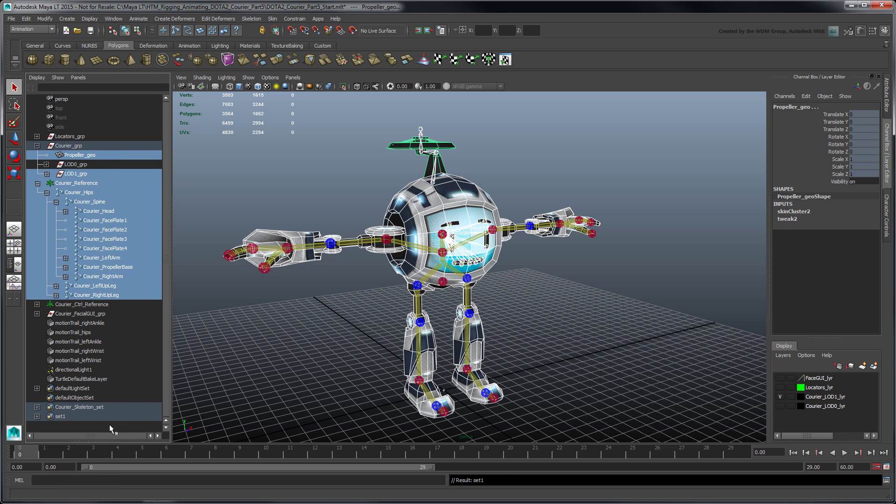
{"action": "left_click", "coordinate": [83, 416]}
{"action": "double_click", "coordinate": [83, 416]}
{"action": "type", "text": "Courier_InGame_"}
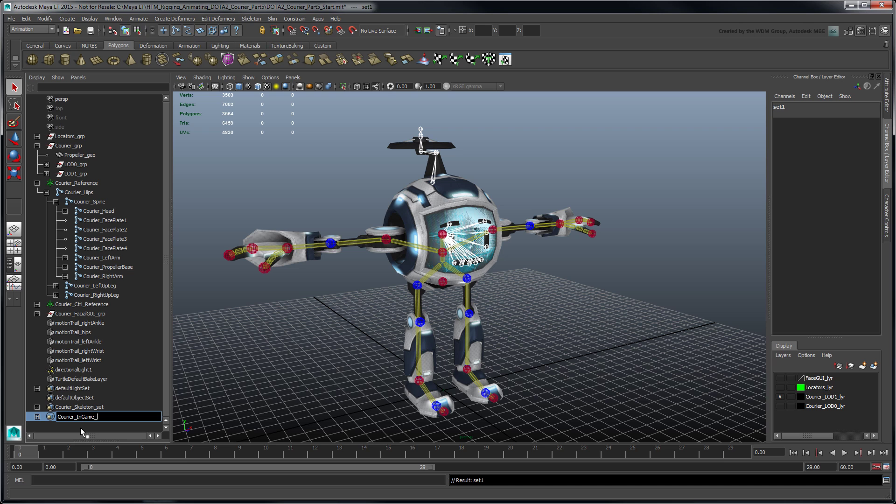
{"action": "type", "text": "set"}
{"action": "key", "text": "Return"}
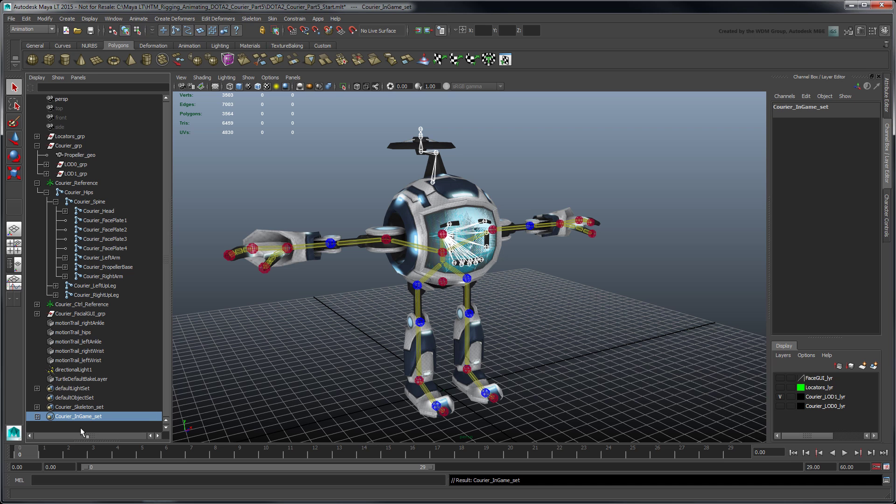
Make Courier_Portrait_set from Courier_Reference through Propeller_geo, then collapse Courier_Reference.
{"action": "left_click_drag", "start_coordinate": [78, 183], "coordinate": [78, 159]}
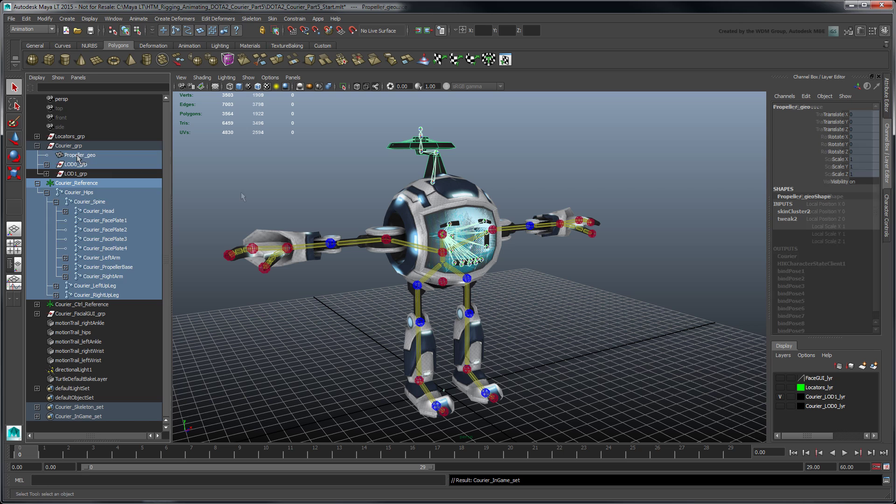
{"action": "left_click", "coordinate": [67, 19]}
{"action": "mouse_move", "coordinate": [105, 187]}
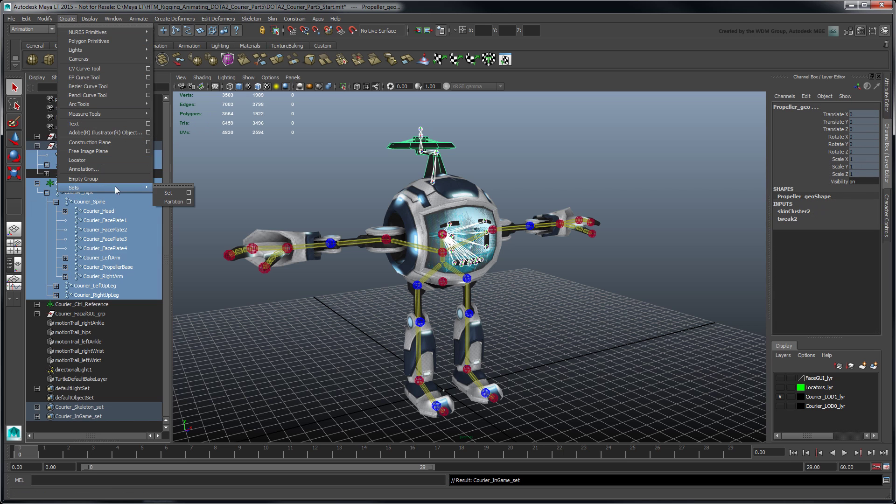
{"action": "left_click", "coordinate": [161, 190]}
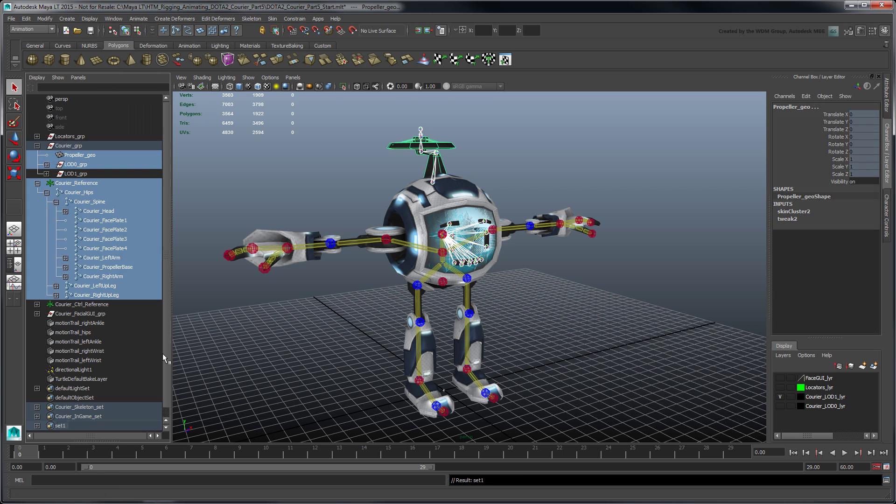
{"action": "double_click", "coordinate": [61, 426]}
{"action": "type", "text": "Courier_"}
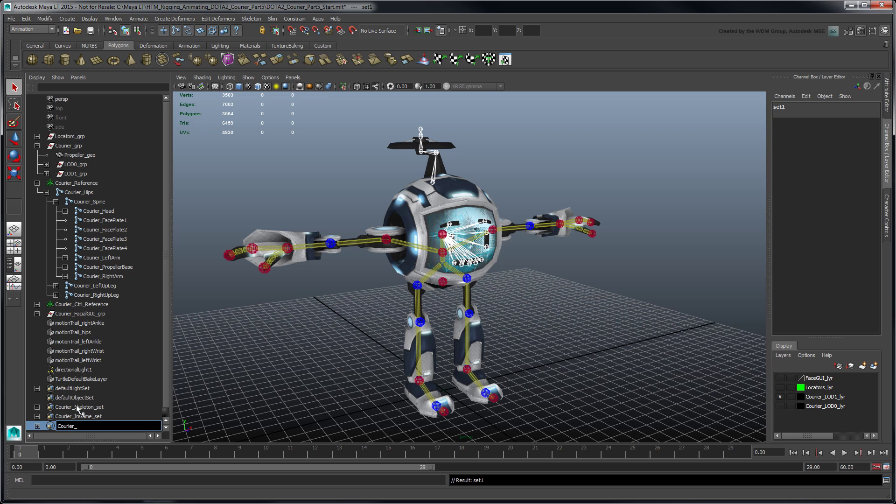
{"action": "type", "text": "Portrait_set"}
{"action": "key", "text": "Return"}
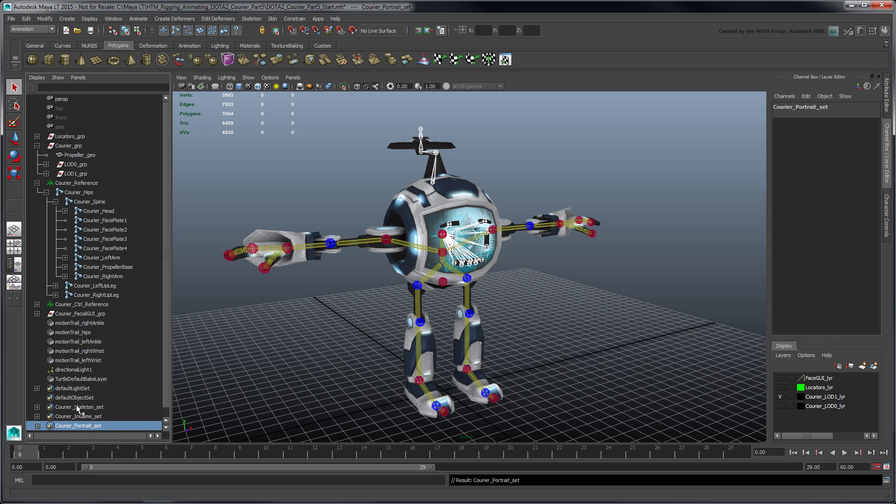
{"action": "left_click", "coordinate": [37, 183]}
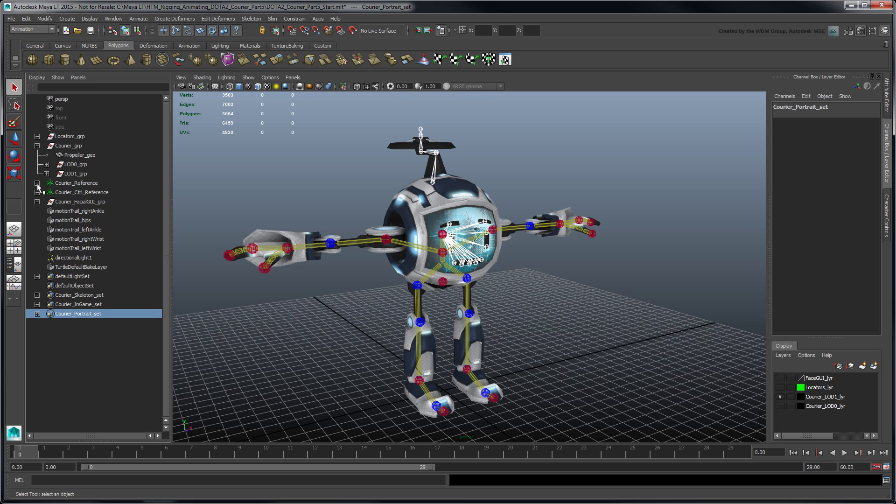
Open File > Game Exporter and review its Advanced Settings without changes.
{"action": "left_click", "coordinate": [11, 19]}
{"action": "mouse_move", "coordinate": [36, 142]}
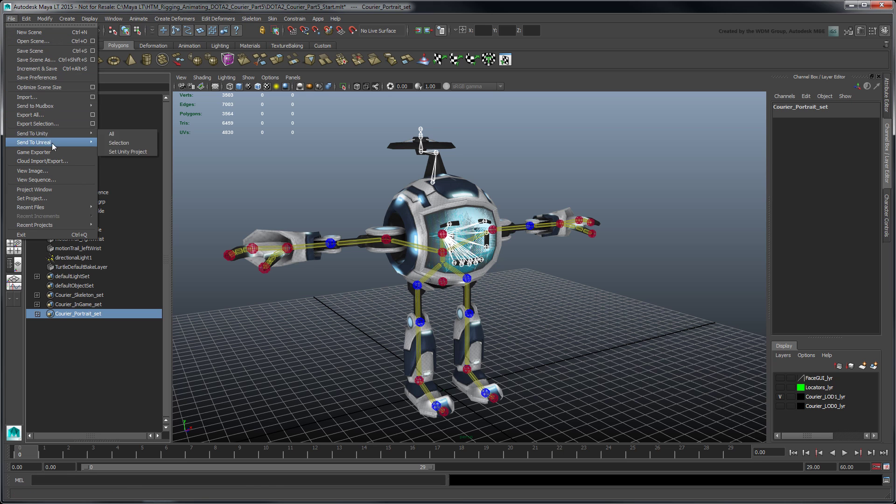
{"action": "left_click", "coordinate": [62, 156]}
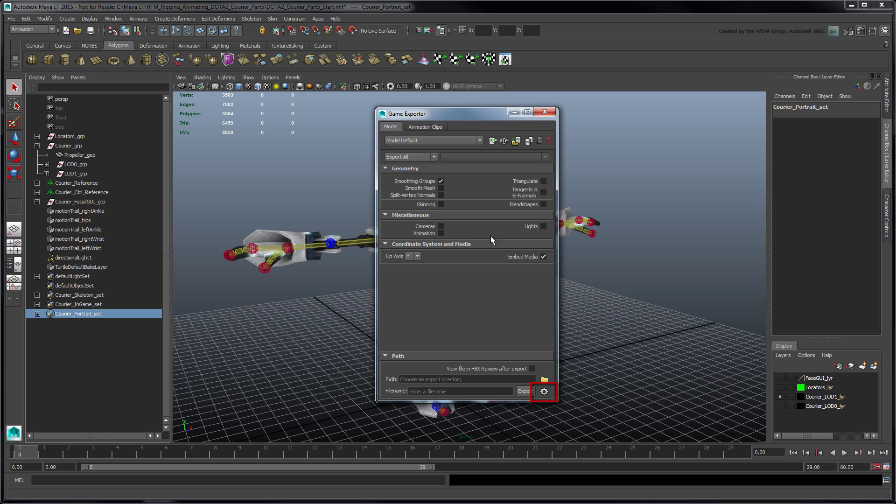
{"action": "left_click", "coordinate": [544, 392]}
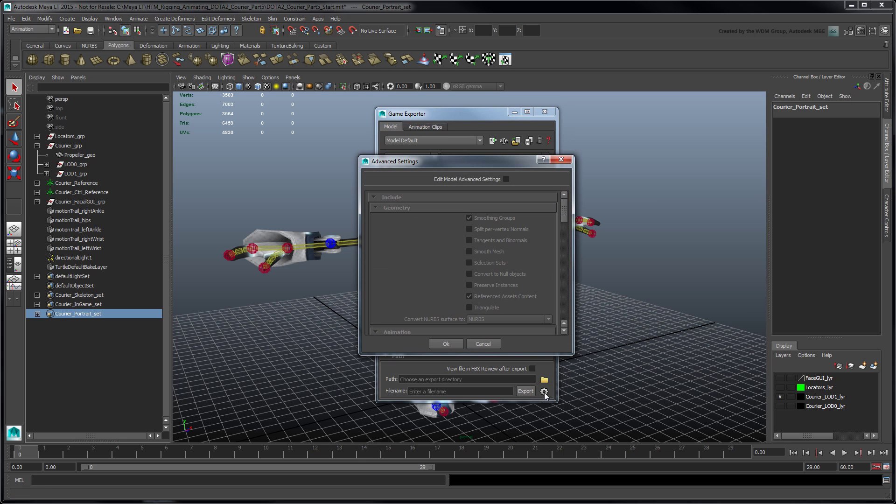
{"action": "left_click_drag", "start_coordinate": [567, 212], "coordinate": [571, 252]}
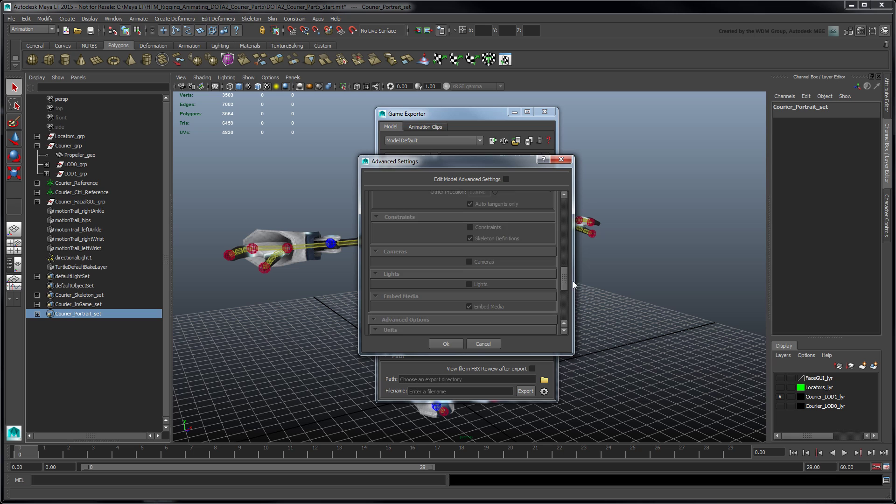
{"action": "left_click_drag", "start_coordinate": [573, 281], "coordinate": [578, 317]}
{"action": "left_click", "coordinate": [484, 343]}
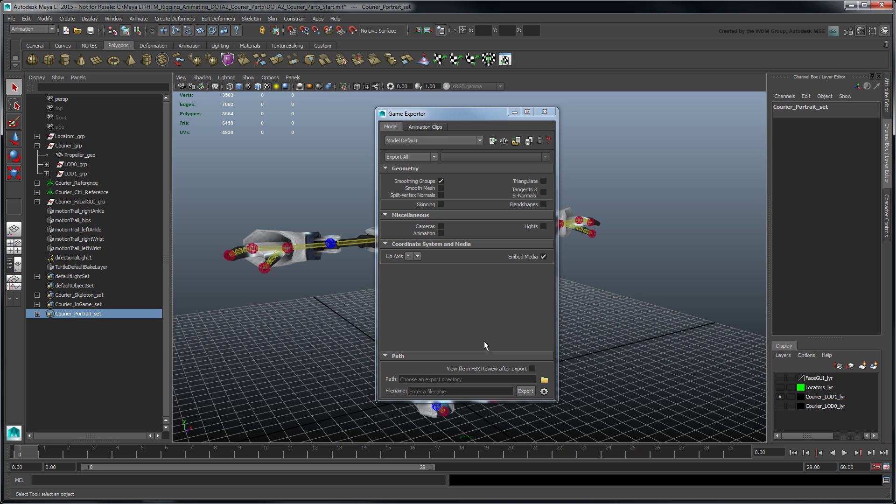
Create the DOTA2_Courier_Model preset exporting Courier_InGame_set with skinning.
{"action": "left_click", "coordinate": [492, 141]}
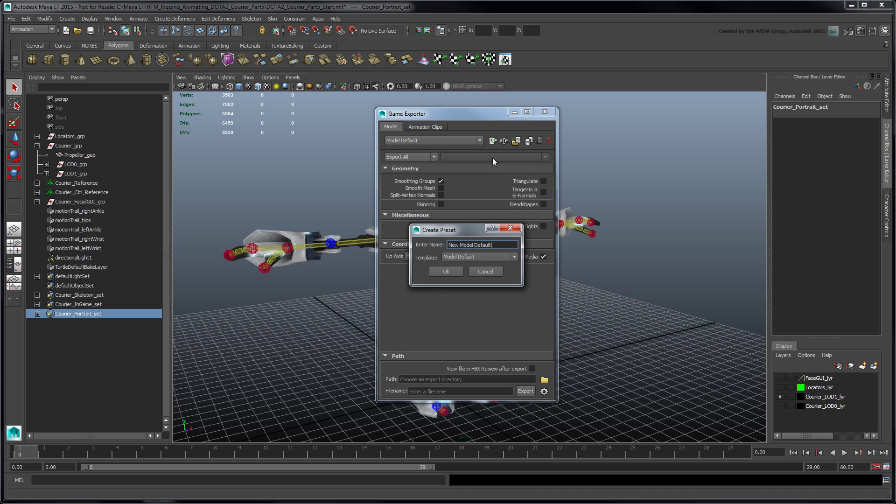
{"action": "left_click_drag", "start_coordinate": [498, 244], "coordinate": [439, 245]}
{"action": "type", "text": "DOTA"}
{"action": "type", "text": "_Courier_Model"}
{"action": "left_click", "coordinate": [445, 270]}
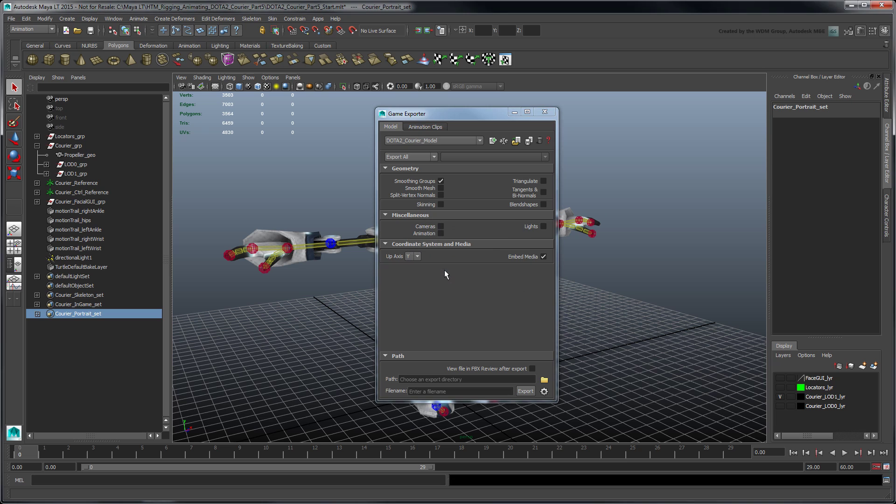
{"action": "left_click", "coordinate": [435, 157]}
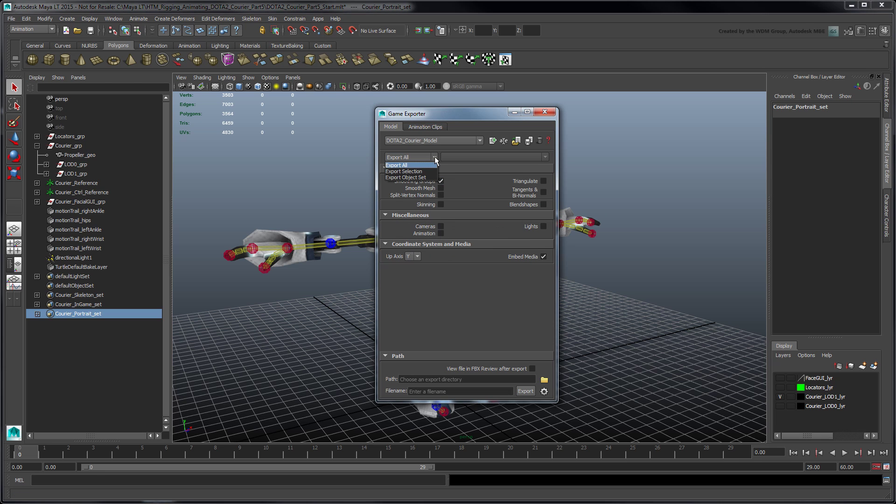
{"action": "left_click", "coordinate": [430, 178]}
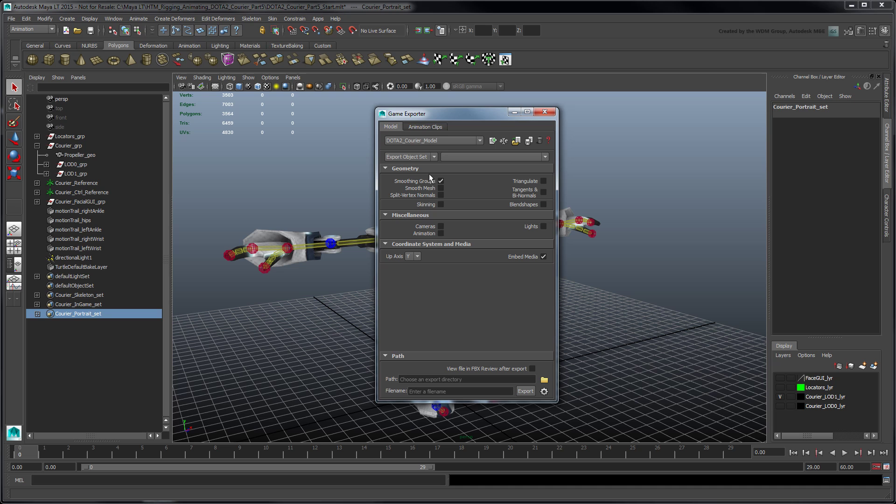
{"action": "left_click", "coordinate": [544, 160]}
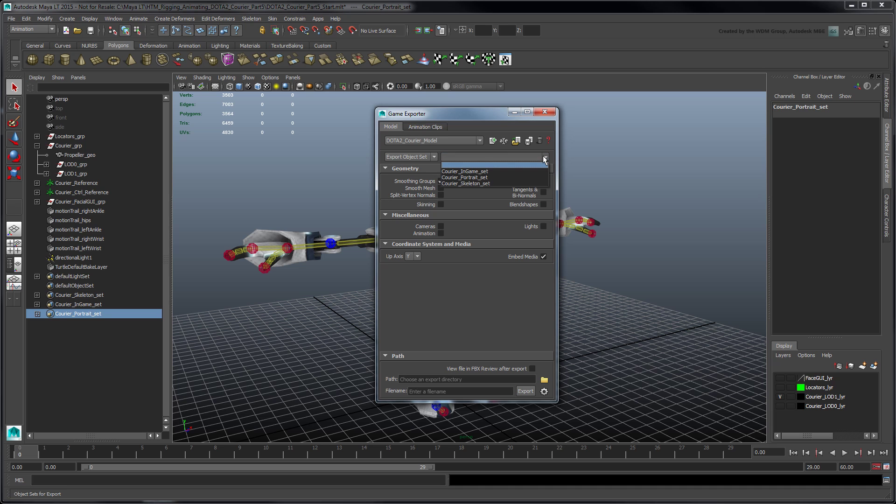
{"action": "left_click", "coordinate": [541, 168]}
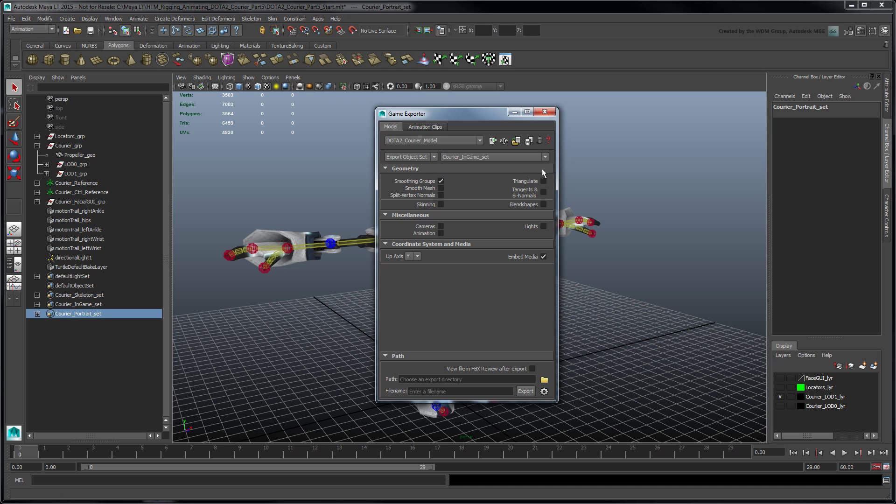
{"action": "left_click", "coordinate": [441, 204]}
Export it as Courier_InGame into the Part5 folder and dismiss the success message.
{"action": "left_click", "coordinate": [544, 379]}
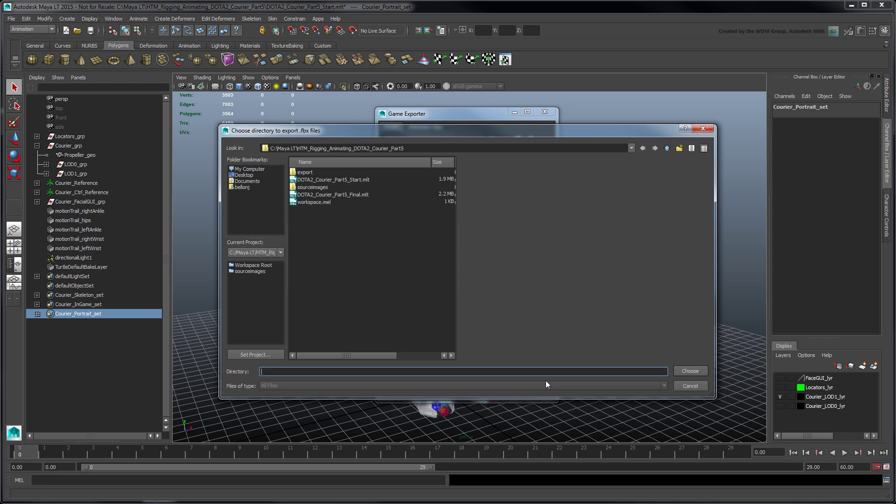
{"action": "left_click", "coordinate": [681, 369]}
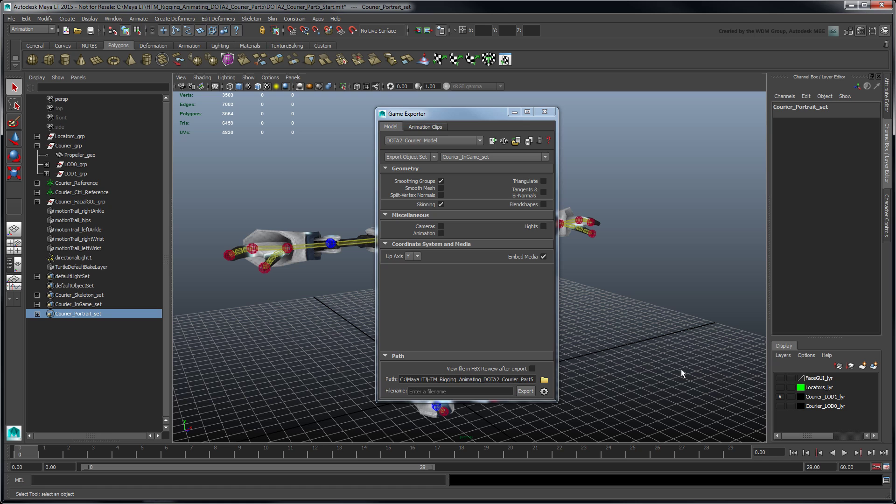
{"action": "left_click", "coordinate": [502, 390]}
{"action": "type", "text": "Couri"}
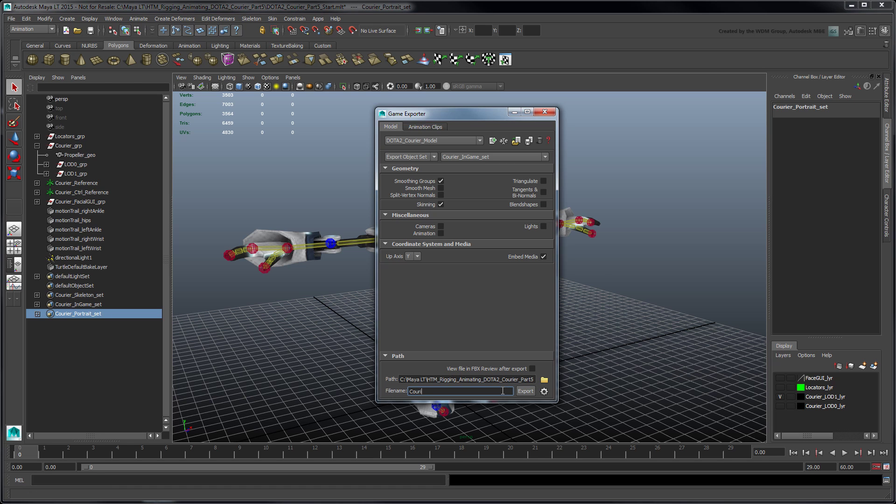
{"action": "type", "text": "er_InGame"}
{"action": "left_click", "coordinate": [320, 20]}
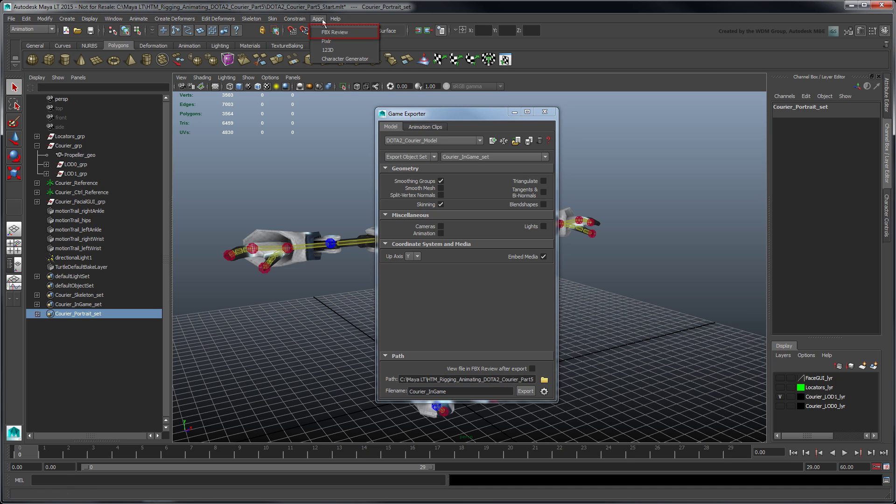
{"action": "left_click", "coordinate": [322, 20]}
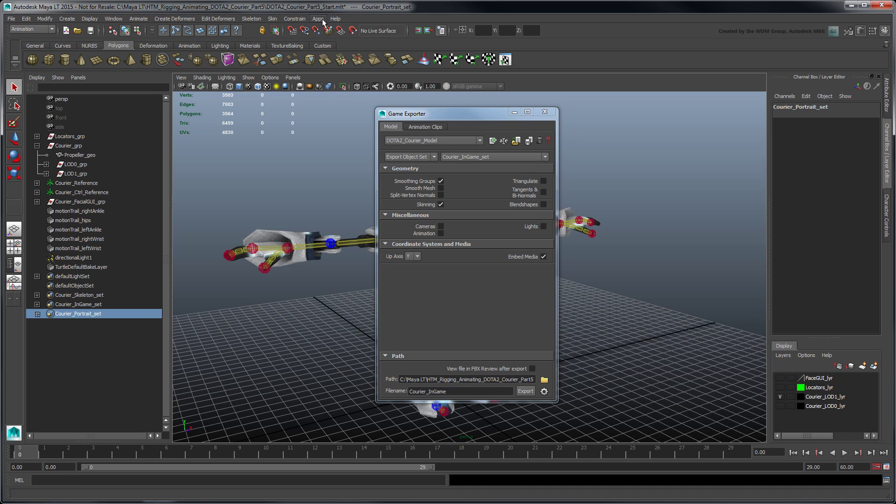
{"action": "left_click", "coordinate": [523, 391]}
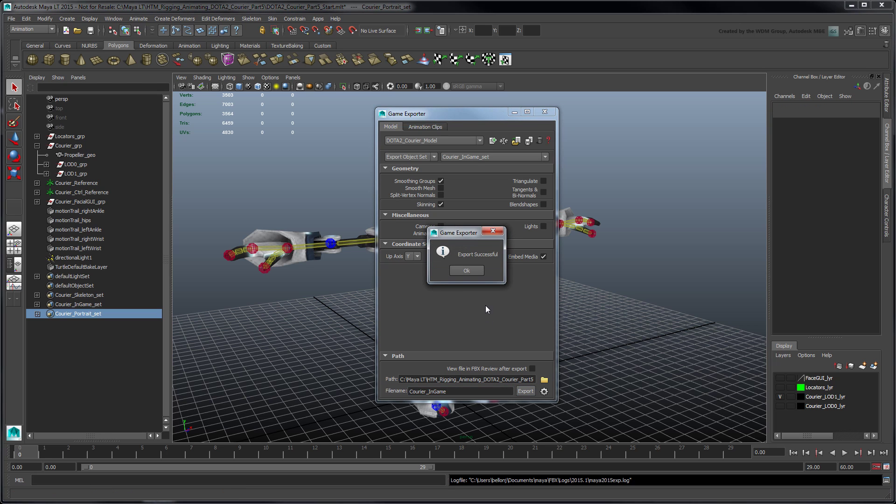
{"action": "left_click", "coordinate": [472, 268]}
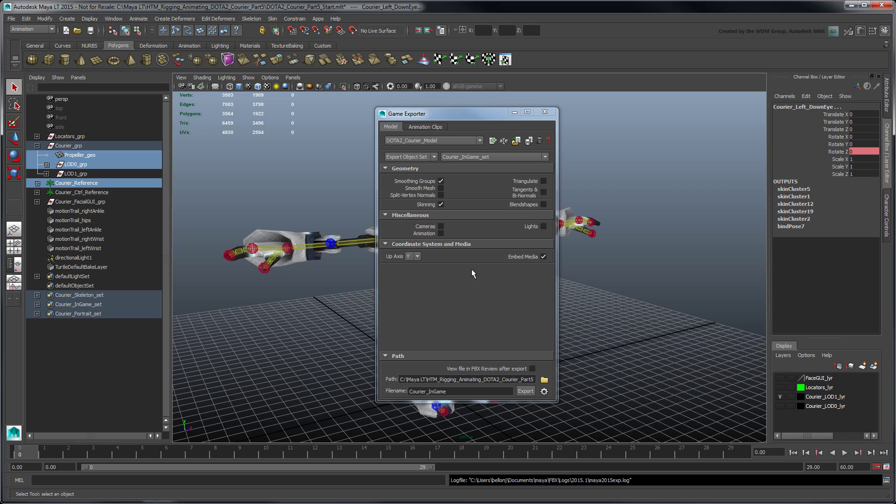
Switch the object set to Courier_Portrait_set and export it as Courier_Portrait.
{"action": "left_click", "coordinate": [543, 158]}
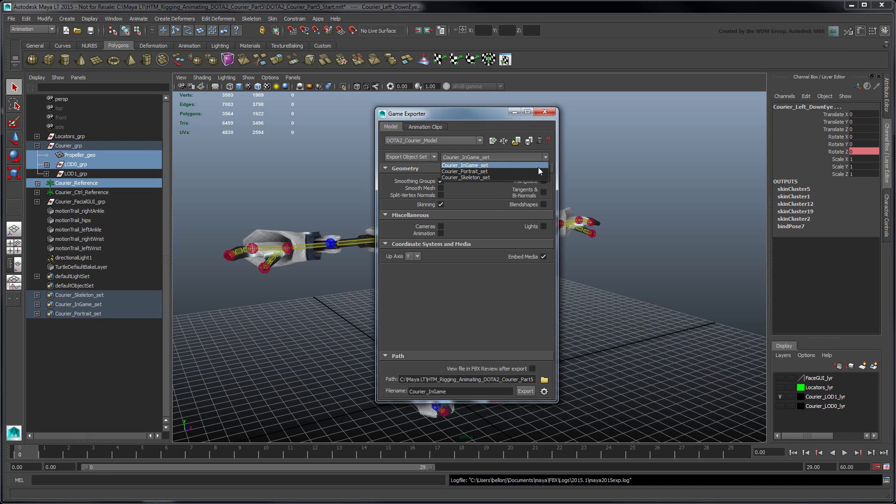
{"action": "left_click", "coordinate": [537, 170]}
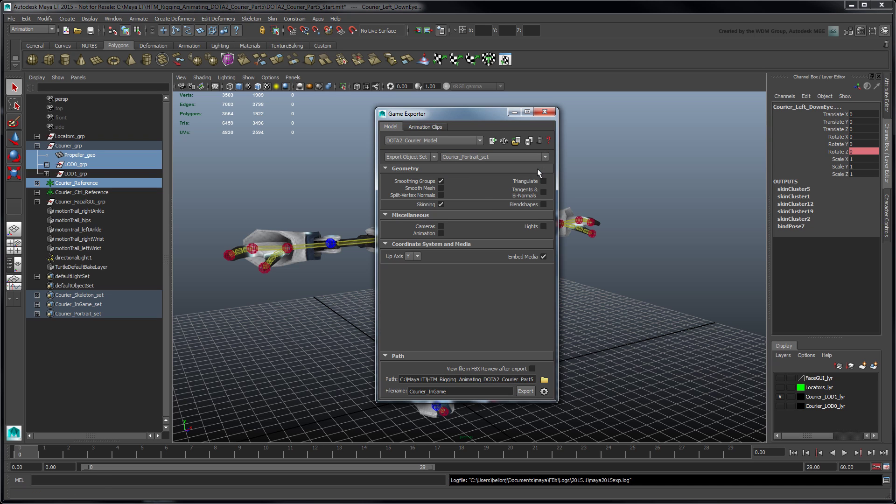
{"action": "left_click", "coordinate": [471, 391]}
{"action": "key", "text": "BackSpace"}
{"action": "key", "text": "BackSpace"}
{"action": "key", "text": "BackSpace"}
{"action": "type", "text": "ortrait"}
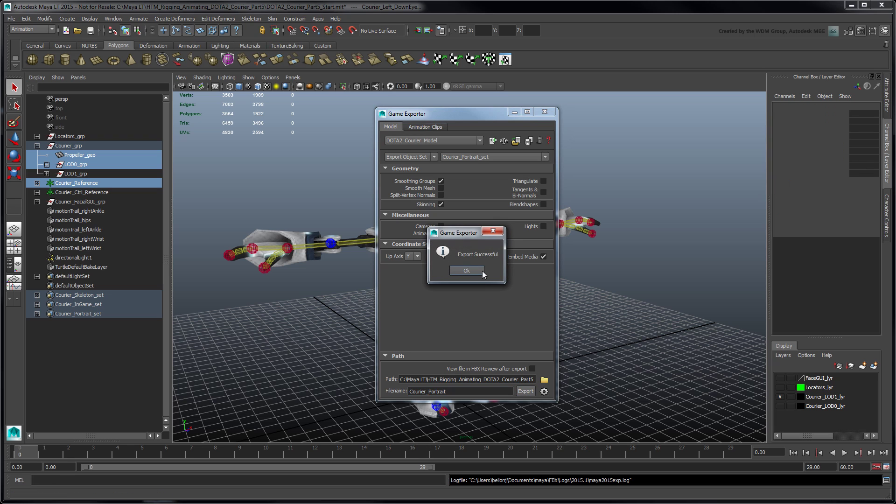
{"action": "left_click", "coordinate": [475, 268]}
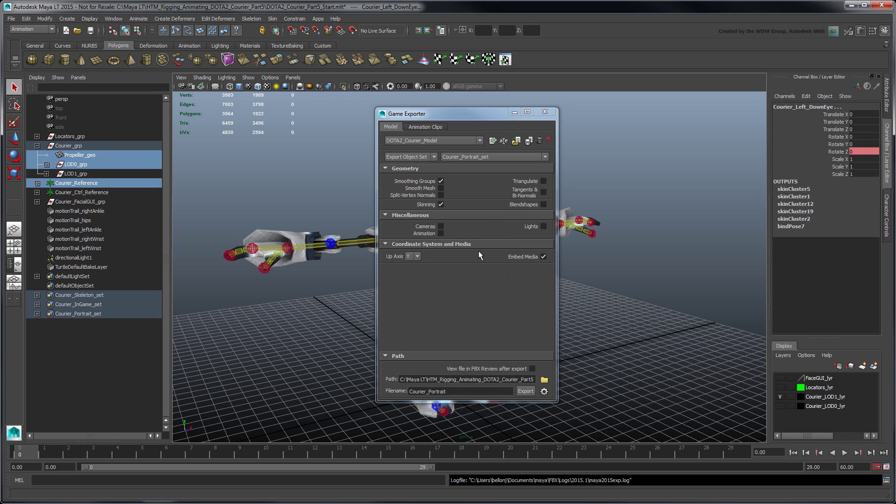
Overwrite DOTA2_Courier_Model.mel in the workspace export folder with the current settings.
{"action": "left_click", "coordinate": [529, 141]}
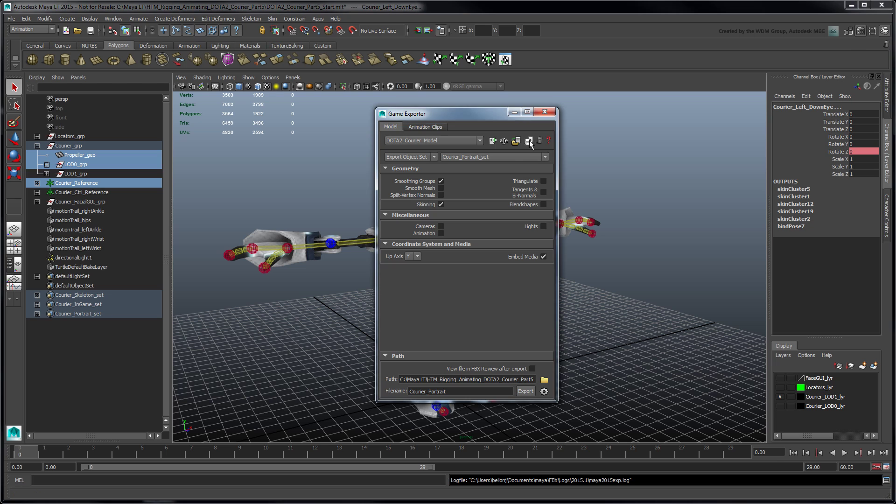
{"action": "left_click", "coordinate": [267, 265]}
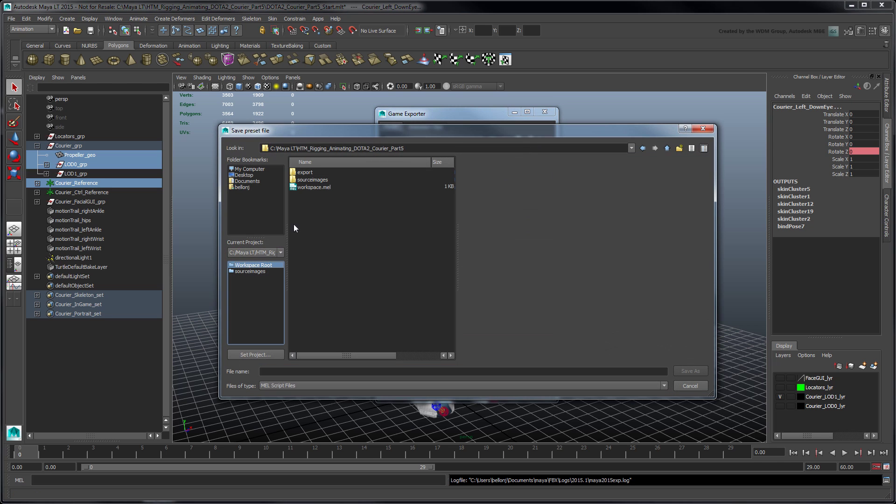
{"action": "double_click", "coordinate": [313, 173]}
{"action": "left_click", "coordinate": [322, 180]}
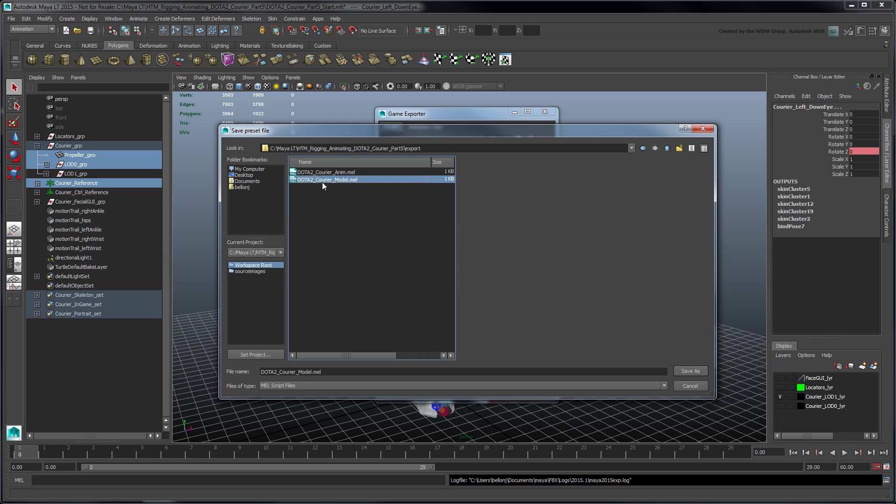
{"action": "left_click", "coordinate": [682, 370]}
{"action": "left_click", "coordinate": [448, 277]}
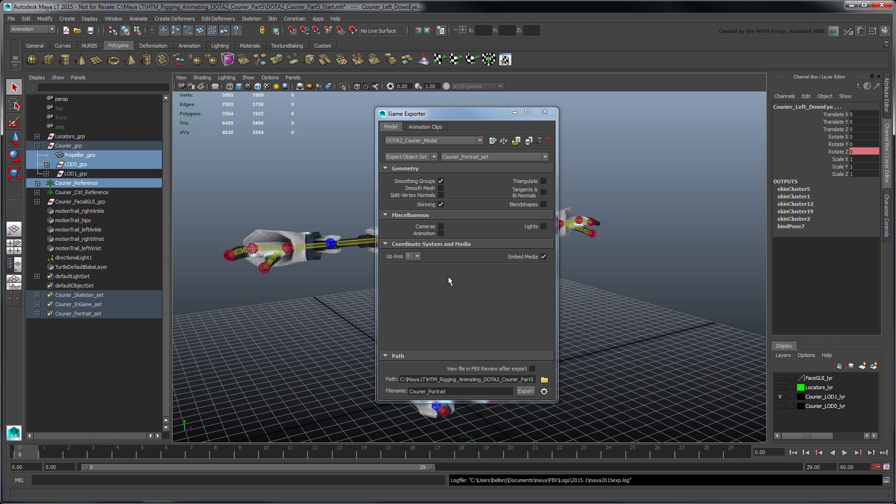
Create a DOTA2_Courier_Anim animation preset from the Anim Default template.
{"action": "left_click", "coordinate": [438, 128]}
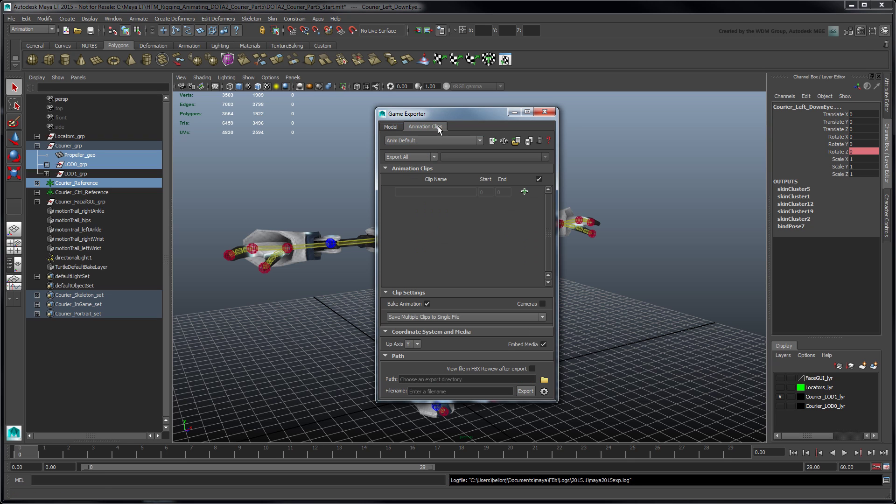
{"action": "left_click", "coordinate": [493, 140]}
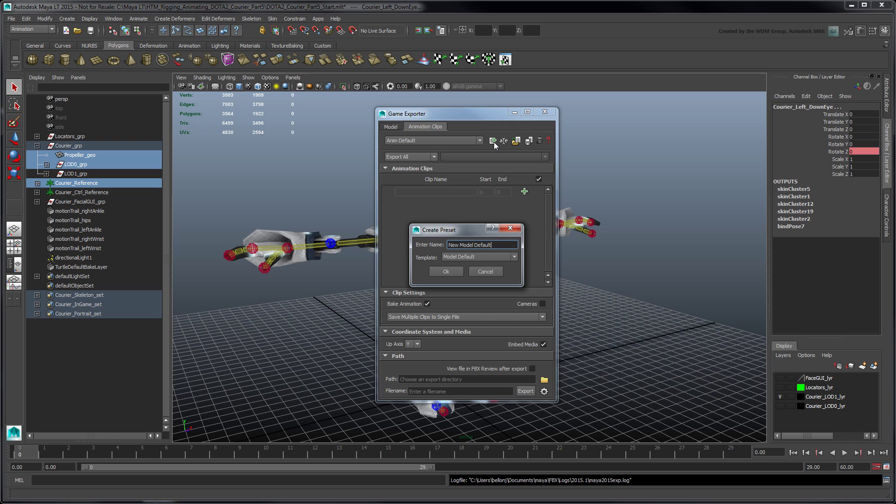
{"action": "left_click", "coordinate": [496, 256]}
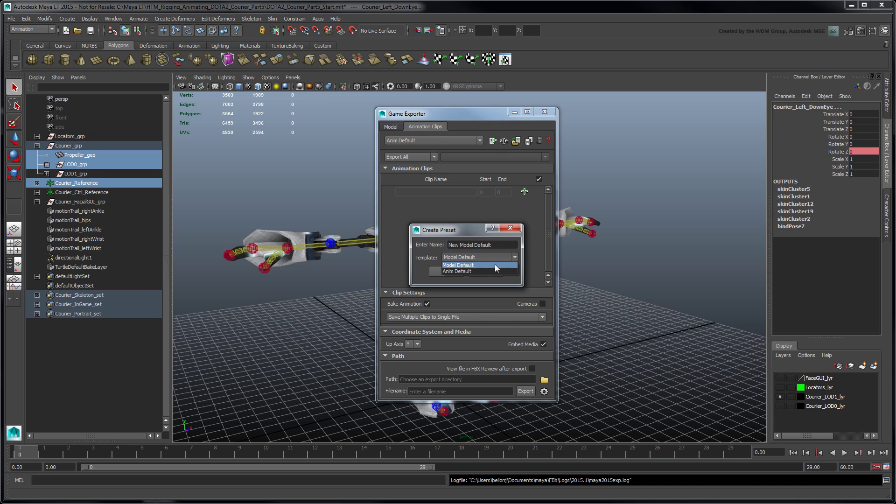
{"action": "left_click", "coordinate": [495, 270]}
{"action": "left_click_drag", "start_coordinate": [490, 245], "coordinate": [439, 239]}
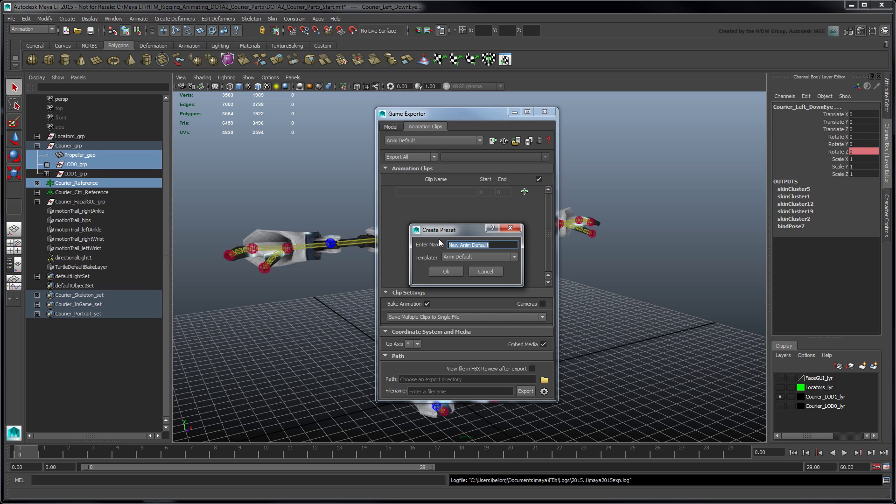
{"action": "type", "text": "DOTA2_Courier_An"}
{"action": "type", "text": "im"}
{"action": "left_click", "coordinate": [438, 272]}
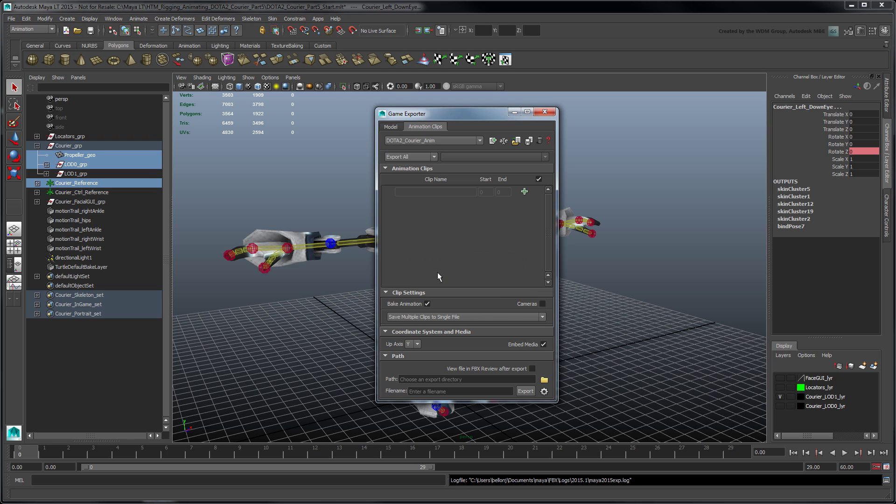
Set the animation export mode to Export Object Set.
{"action": "left_click", "coordinate": [433, 158]}
{"action": "left_click", "coordinate": [430, 175]}
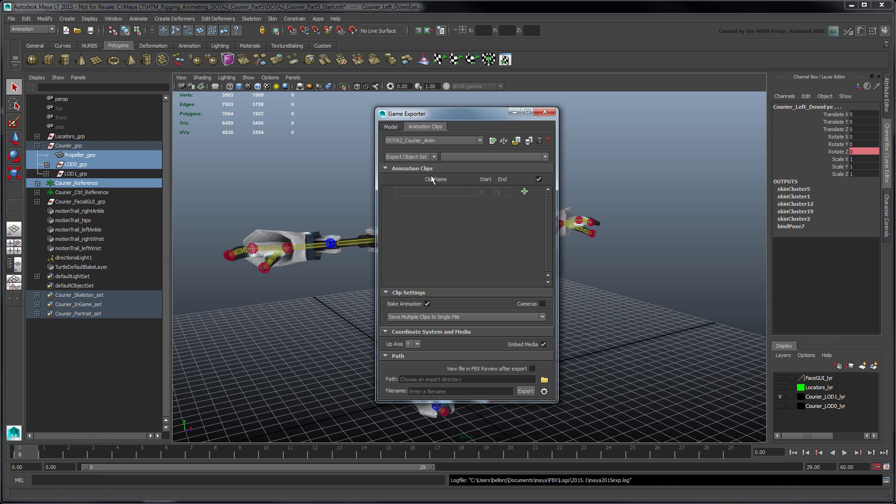
{"action": "left_click", "coordinate": [543, 160]}
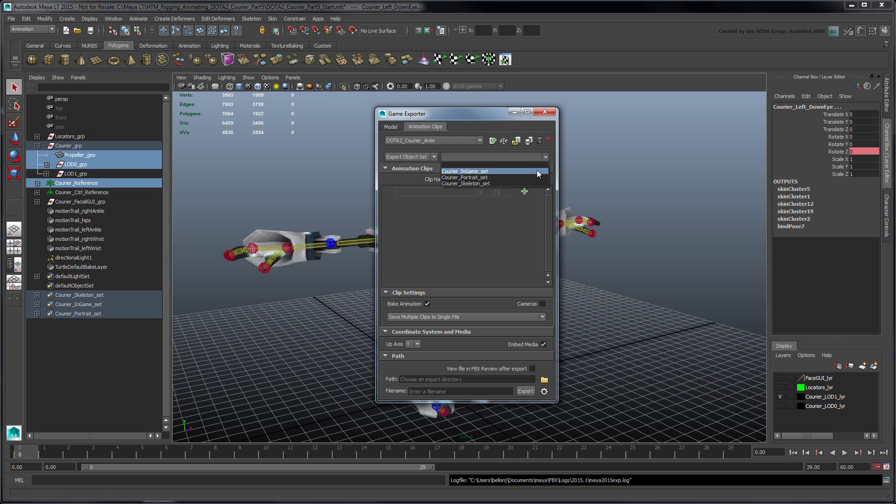
Export Courier_Skeleton_set with a Spawn clip spanning frames 1–30, then check Clip Settings.
{"action": "left_click", "coordinate": [534, 186]}
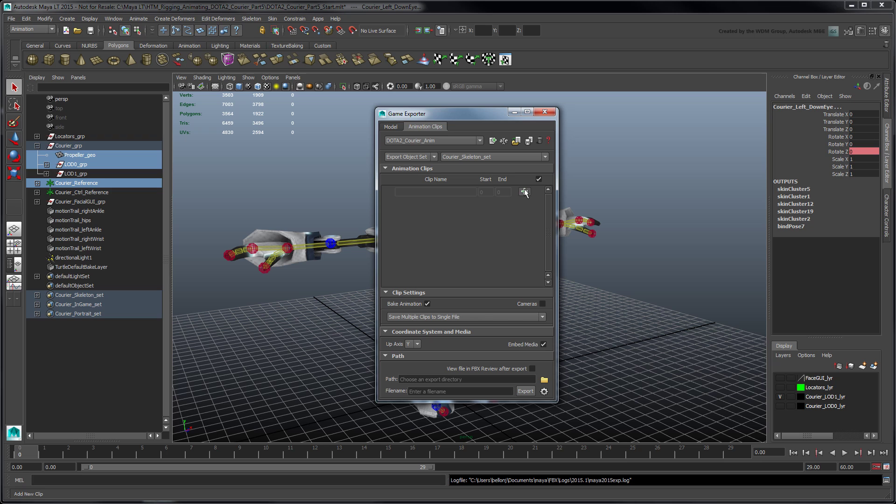
{"action": "left_click", "coordinate": [524, 192]}
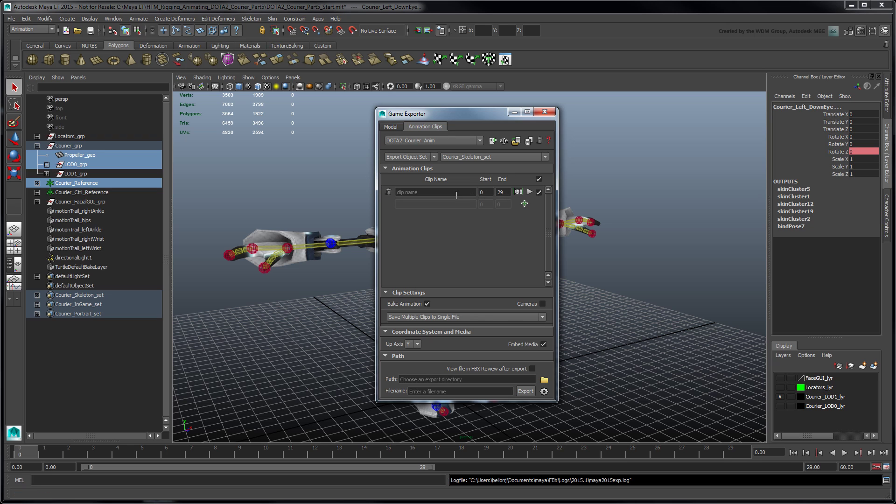
{"action": "left_click", "coordinate": [451, 192]}
{"action": "type", "text": "Sp"}
{"action": "type", "text": "awn"}
{"action": "key", "text": "Tab"}
{"action": "type", "text": "1"}
{"action": "key", "text": "Tab"}
{"action": "type", "text": "30"}
{"action": "key", "text": "Tab"}
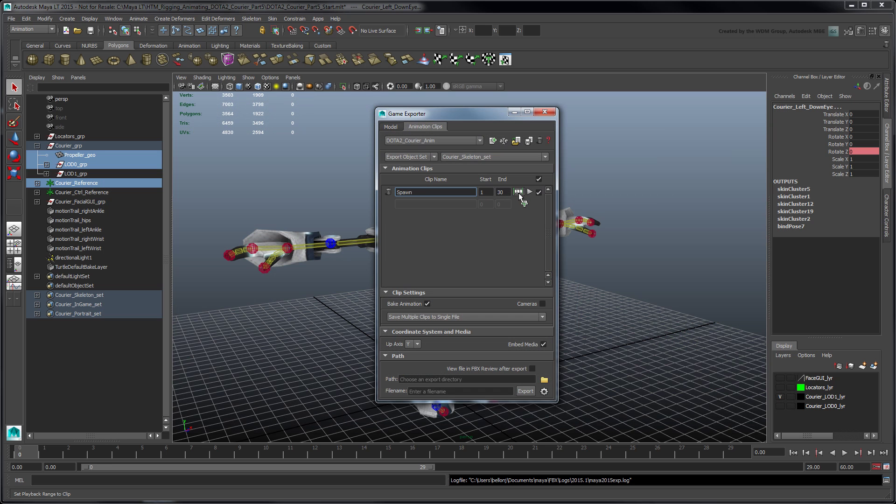
{"action": "left_click", "coordinate": [519, 193]}
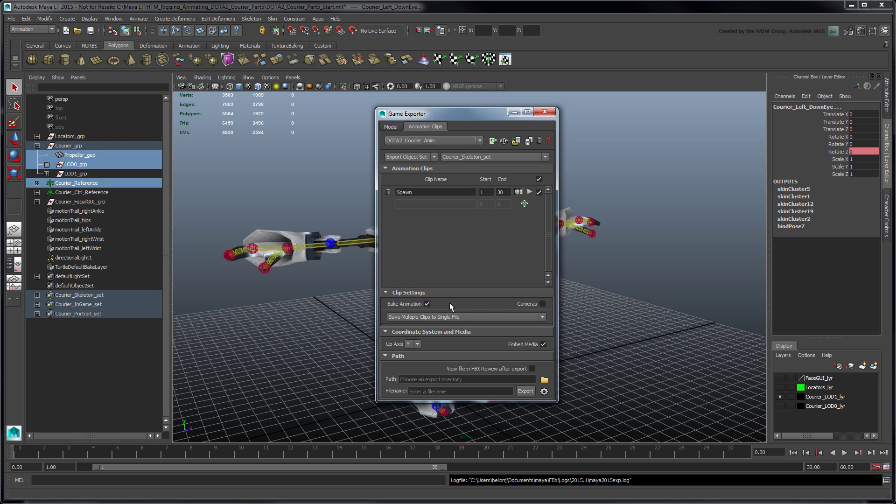
{"action": "left_click", "coordinate": [541, 318]}
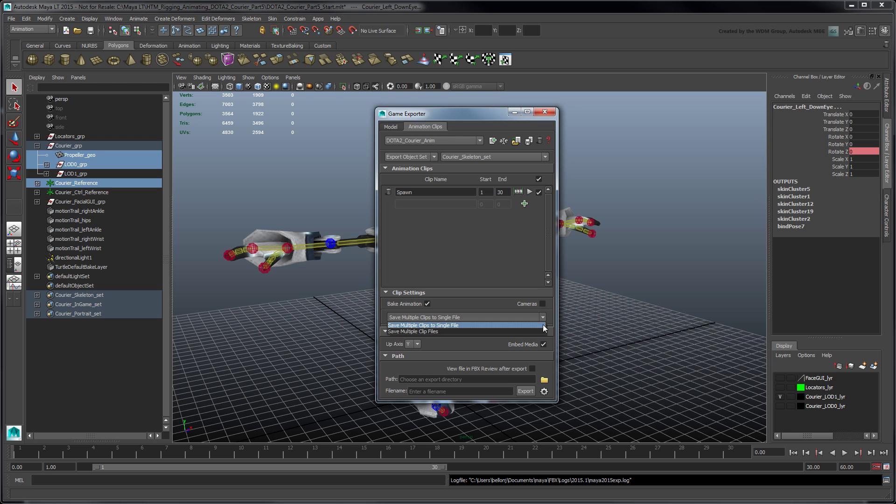
Export the Spawn clip to the project folder as Courier_Ground_Spawn, keeping single-file mode.
{"action": "left_click", "coordinate": [542, 324]}
{"action": "left_click", "coordinate": [546, 380]}
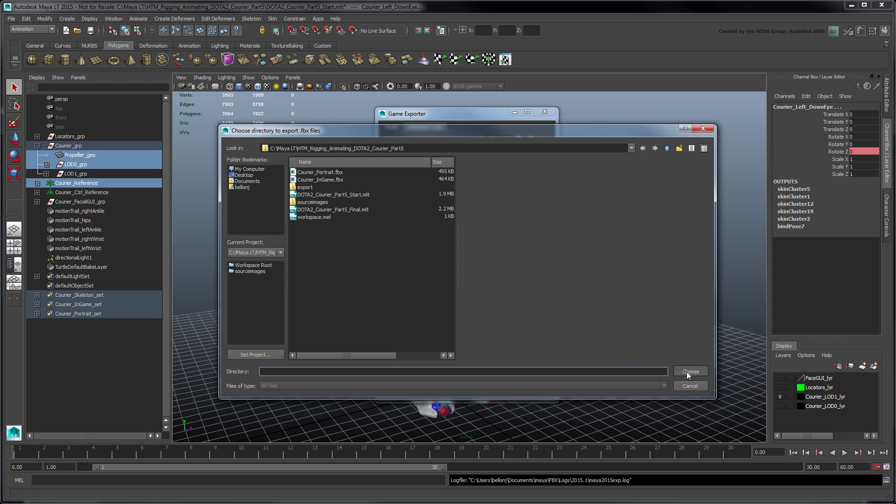
{"action": "left_click", "coordinate": [687, 371]}
{"action": "left_click", "coordinate": [504, 391]}
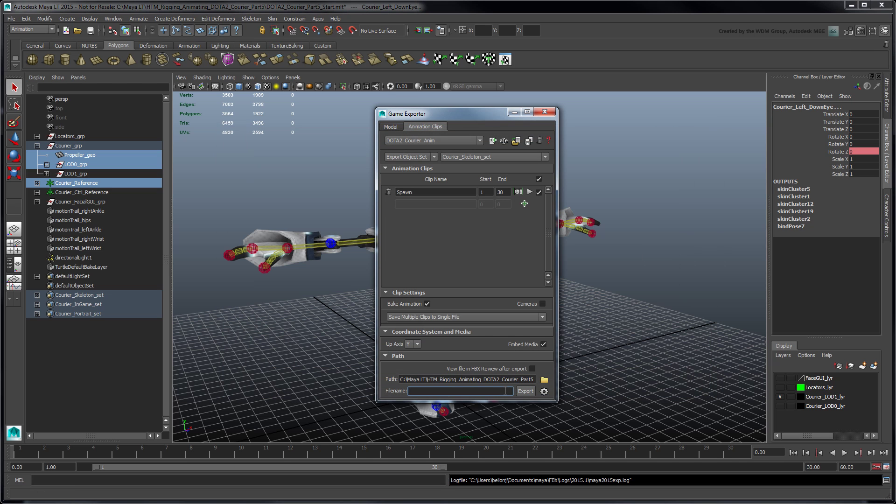
{"action": "type", "text": "Courier_"}
{"action": "type", "text": "Ground_Spa"}
{"action": "type", "text": "wn"}
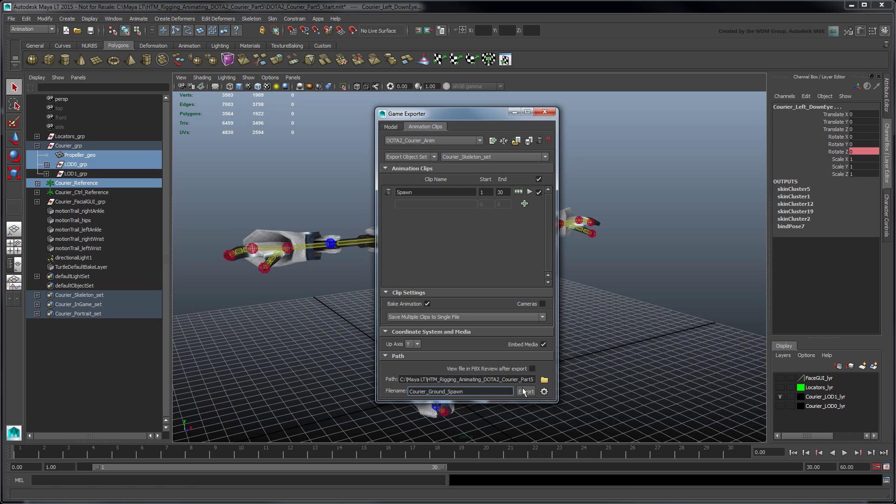
{"action": "left_click", "coordinate": [524, 393]}
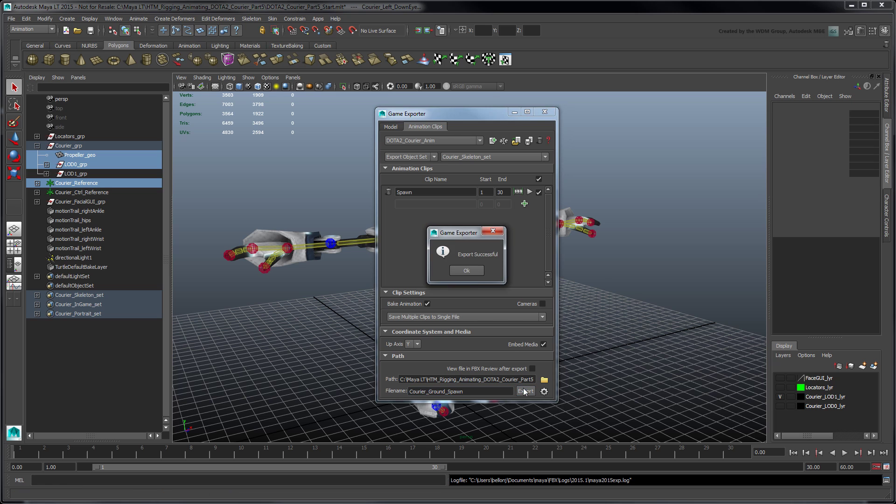
{"action": "left_click", "coordinate": [474, 272]}
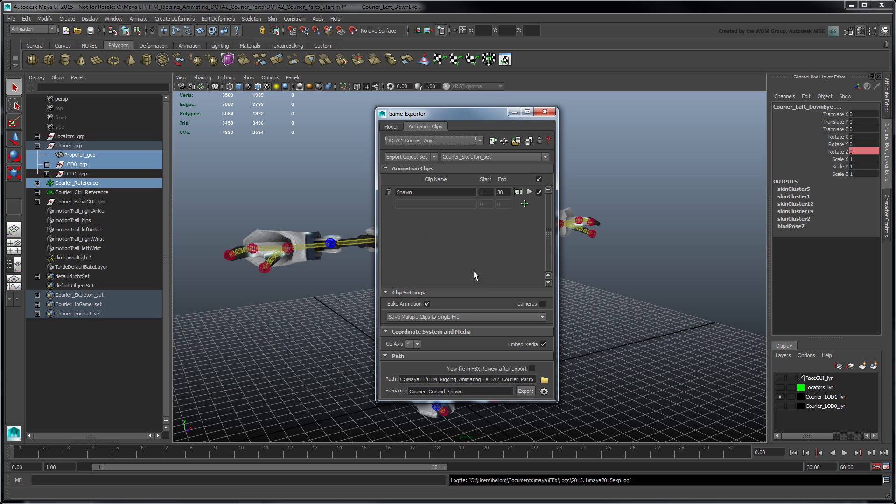
Overwrite DOTA2_Courier_Anim.mel in the export folder with the current animation export settings.
{"action": "left_click", "coordinate": [529, 140]}
{"action": "left_click", "coordinate": [252, 265]}
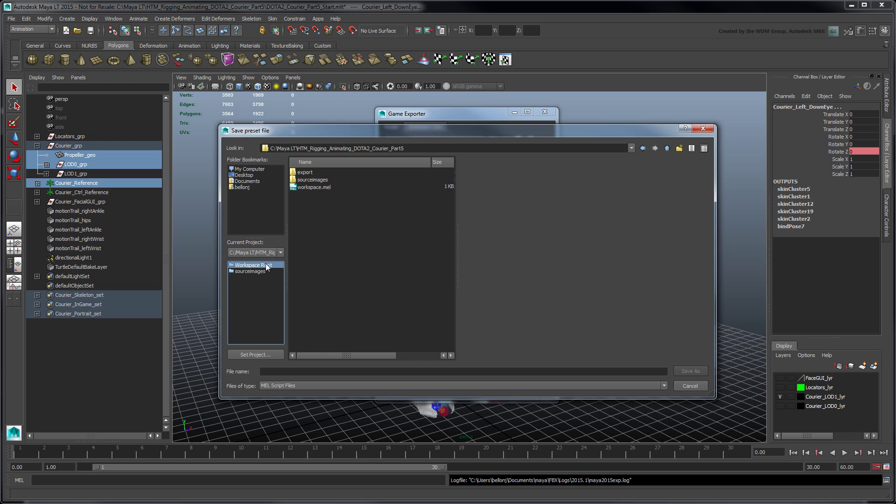
{"action": "double_click", "coordinate": [313, 175]}
{"action": "left_click", "coordinate": [314, 180]}
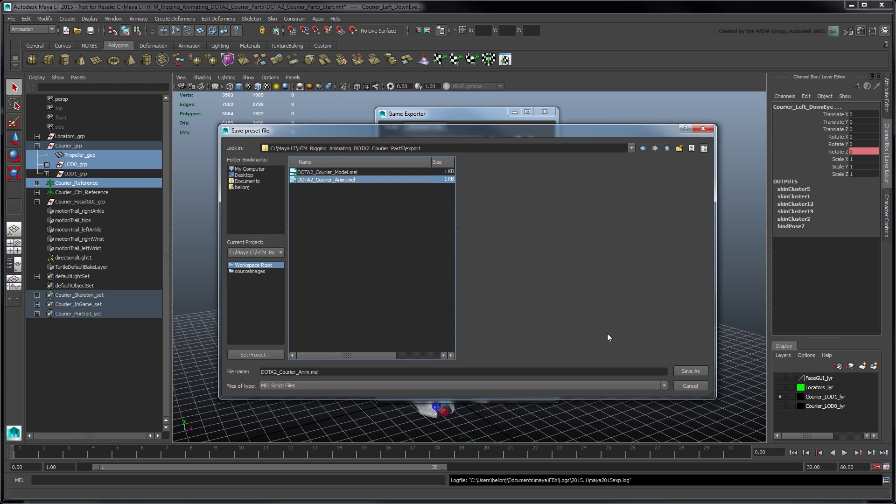
{"action": "left_click", "coordinate": [688, 370]}
{"action": "left_click", "coordinate": [458, 277]}
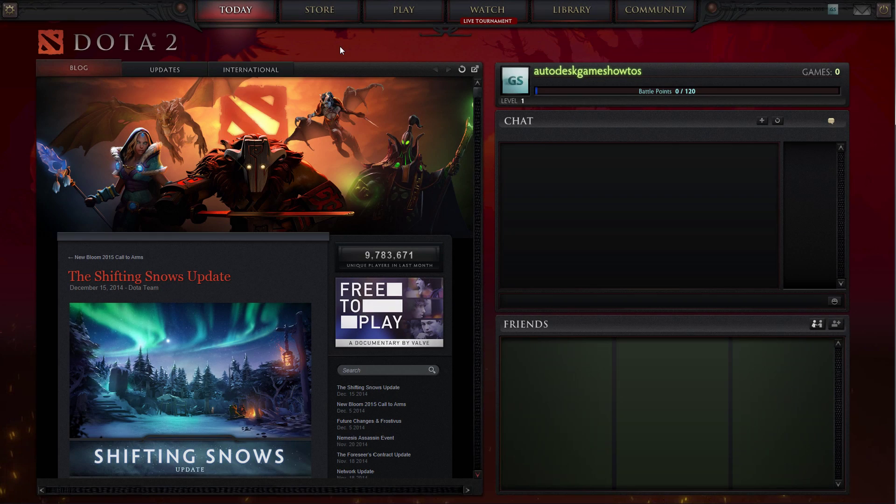
Start a new courier submission from the DOTA 2 Store's Workshop section.
{"action": "left_click", "coordinate": [332, 13]}
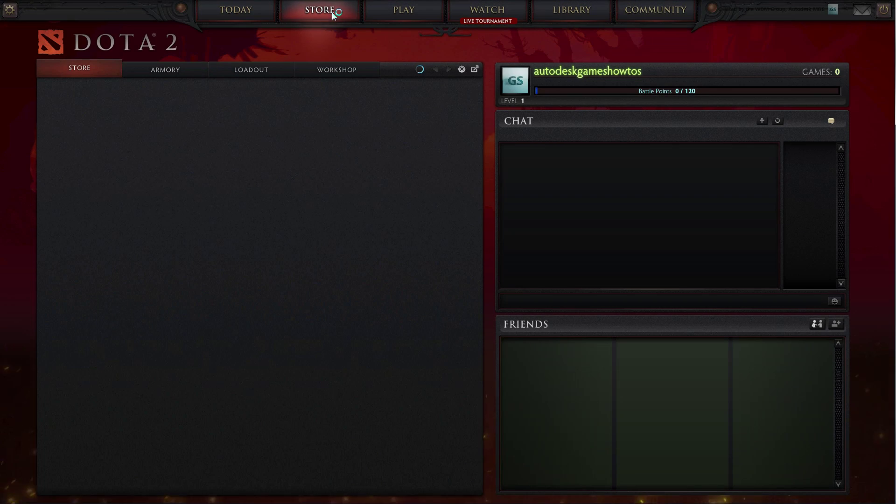
{"action": "left_click", "coordinate": [336, 68]}
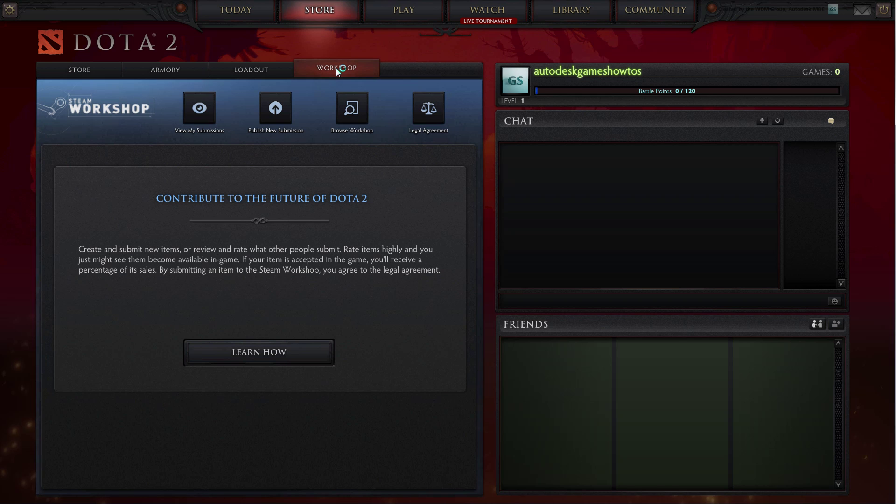
{"action": "left_click", "coordinate": [284, 115]}
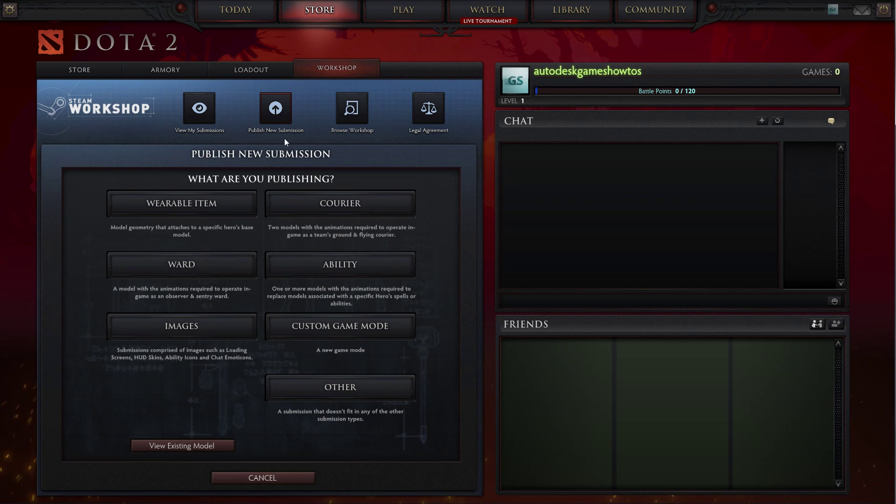
{"action": "left_click", "coordinate": [314, 196]}
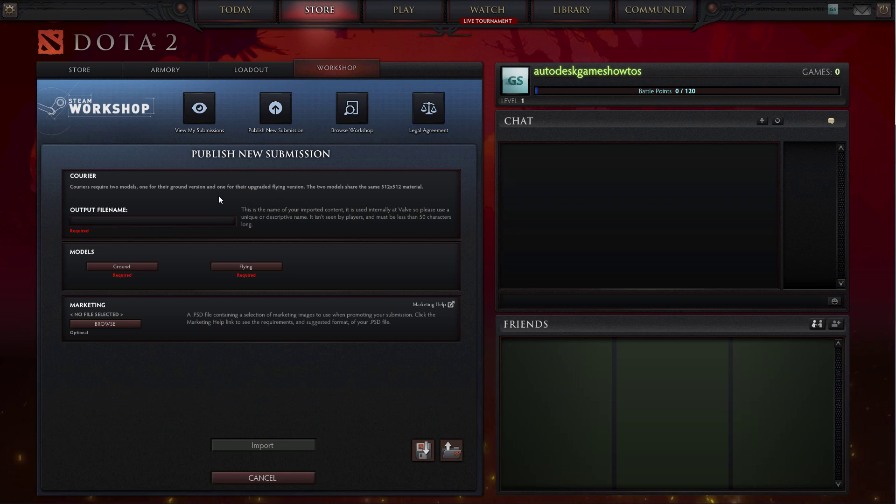
{"action": "type", "text": "Servo 'M"}
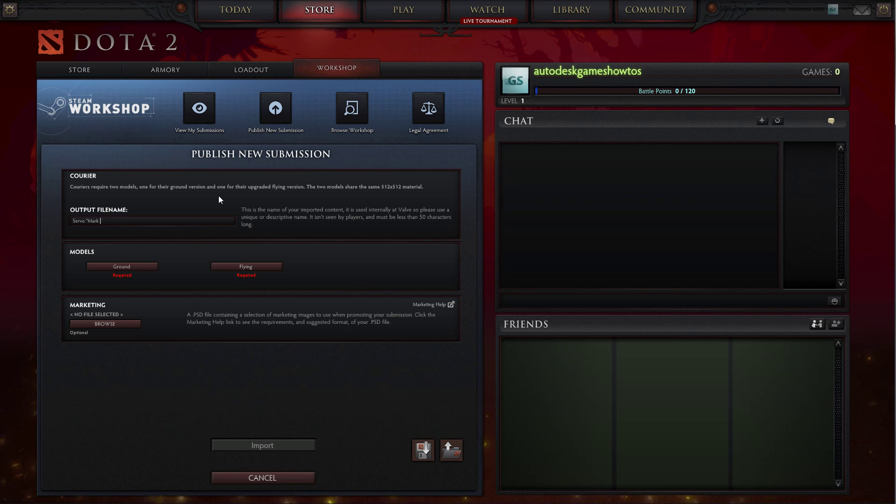
{"action": "type", "text": "1\" Top"}
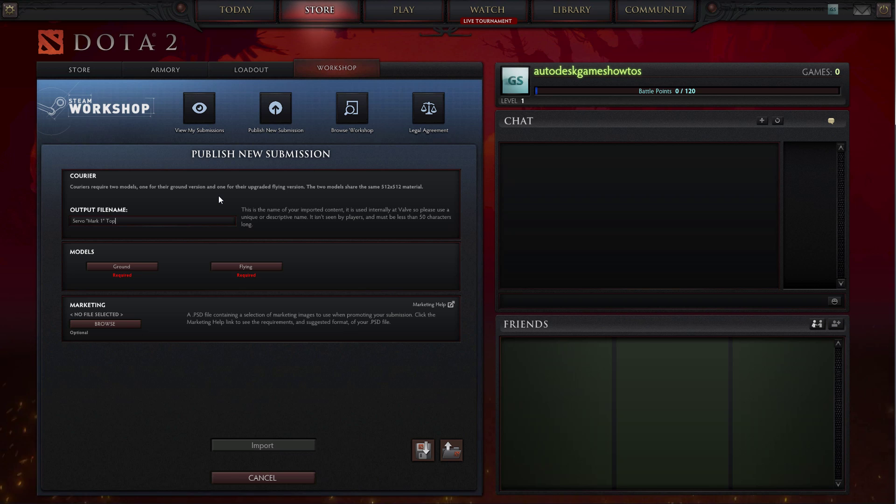
{"action": "type", "text": "spin"}
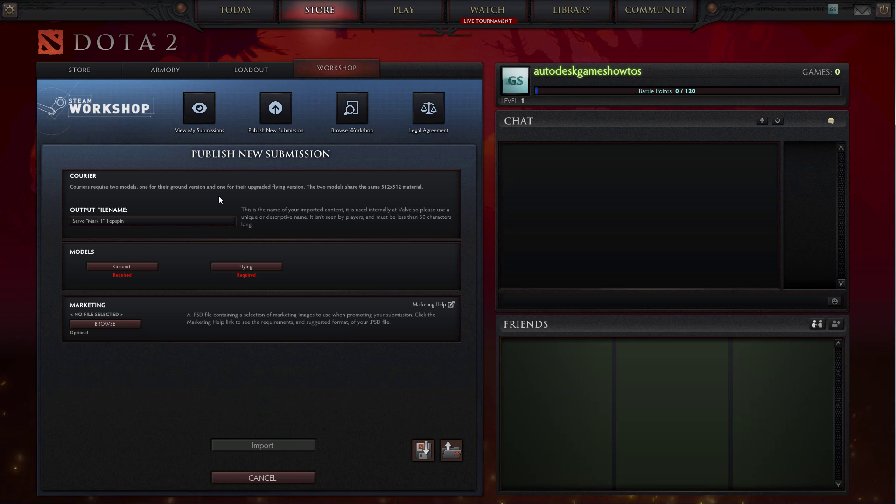
Load Courier_InGame.fbx and Courier_Portrait.fbx as the ground in-game and portrait geometry.
{"action": "left_click", "coordinate": [146, 265]}
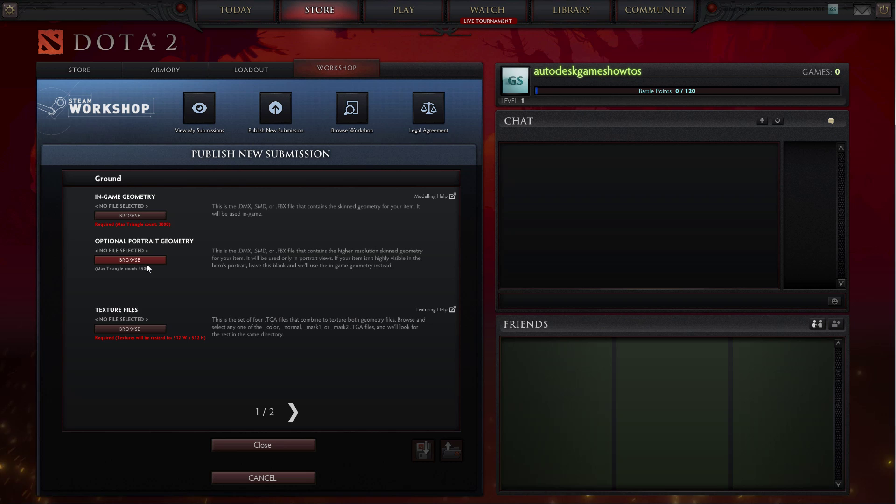
{"action": "left_click", "coordinate": [149, 217]}
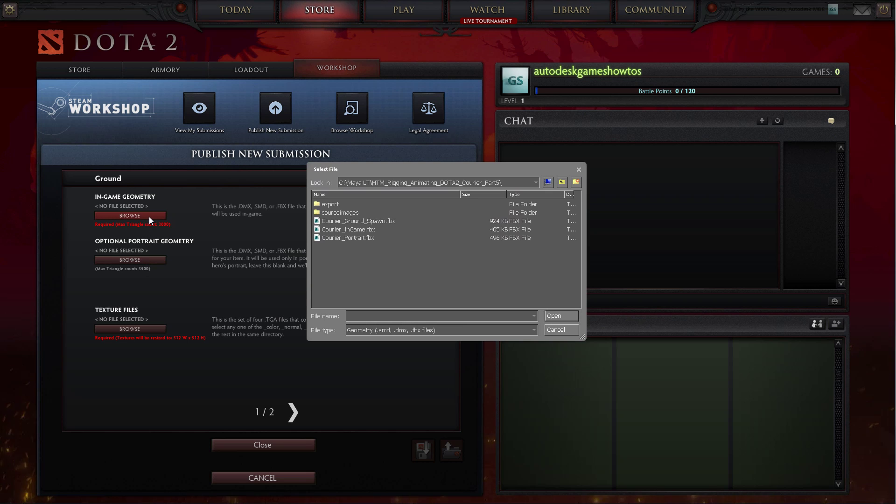
{"action": "left_click", "coordinate": [331, 231]}
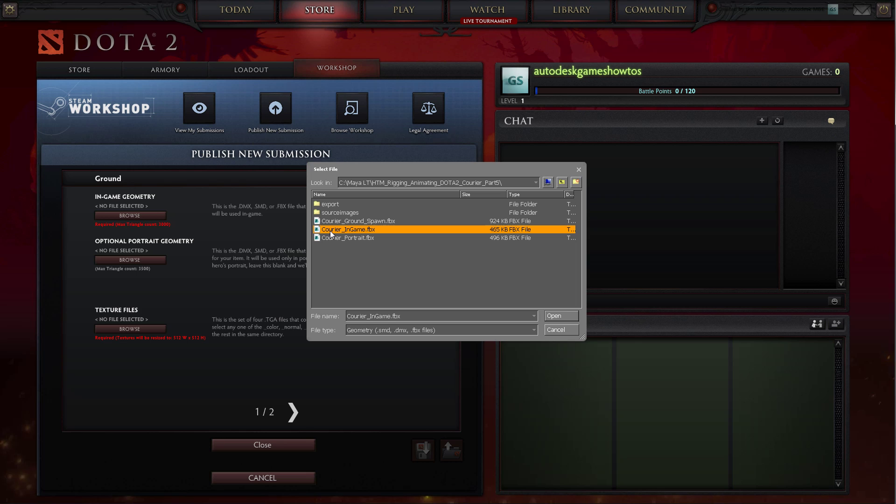
{"action": "left_click", "coordinate": [558, 315]}
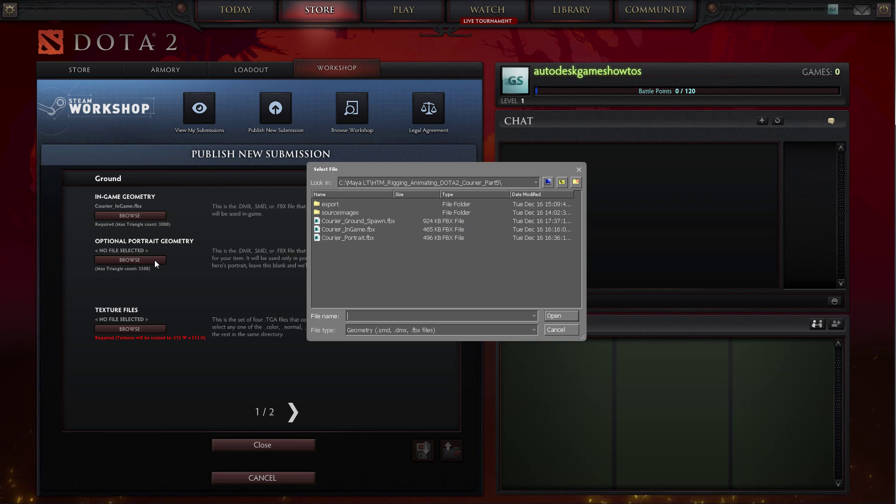
{"action": "double_click", "coordinate": [337, 238]}
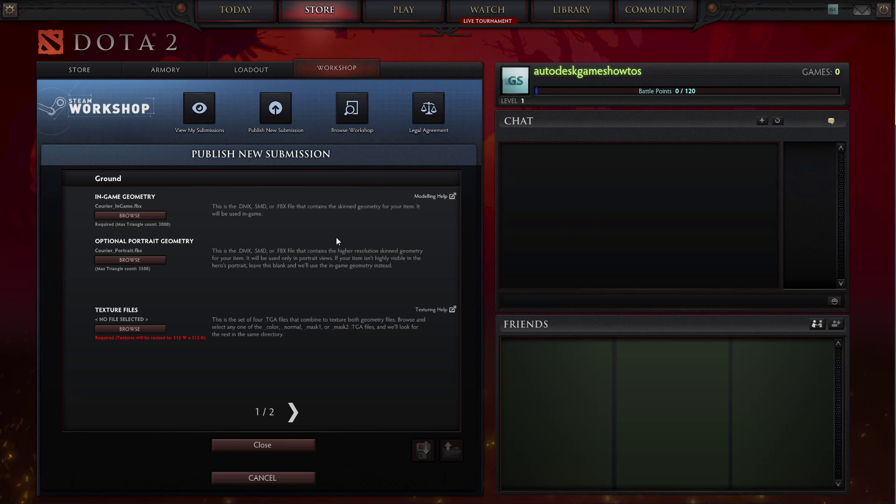
Load Courier_color.tga from the sourceimages folder as the ground model's texture.
{"action": "left_click", "coordinate": [153, 327]}
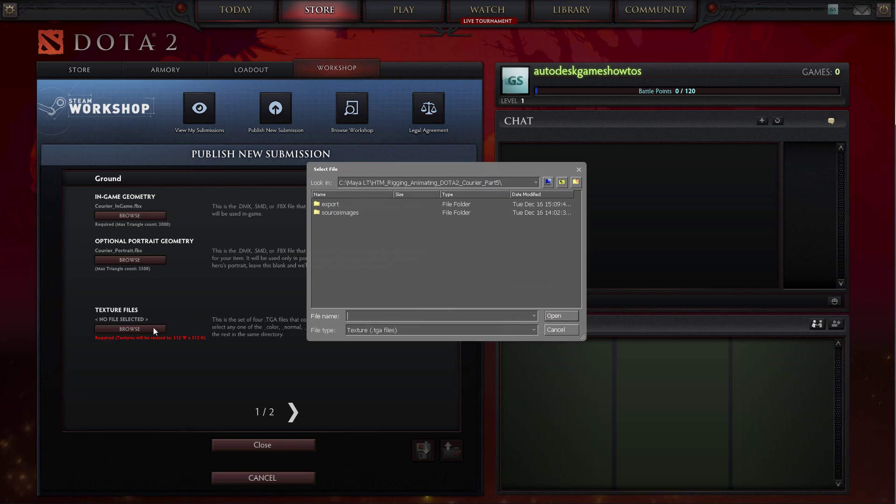
{"action": "double_click", "coordinate": [342, 213]}
{"action": "left_click", "coordinate": [344, 204]}
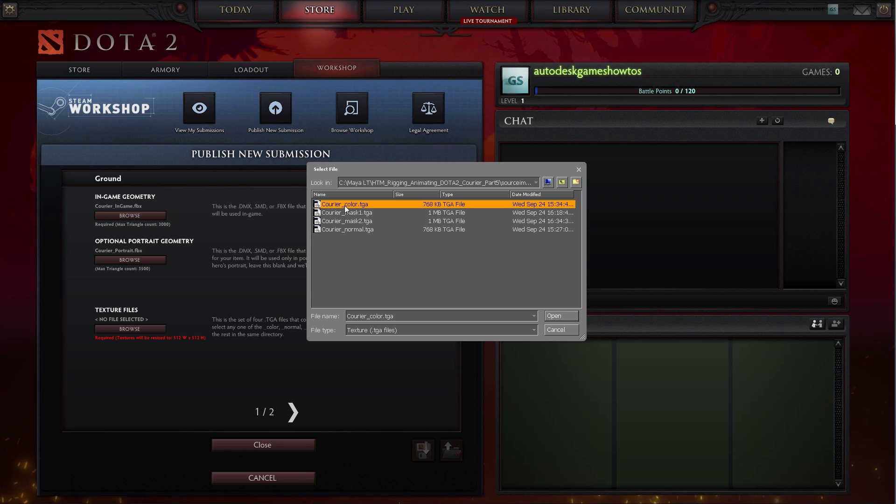
{"action": "left_click", "coordinate": [557, 315]}
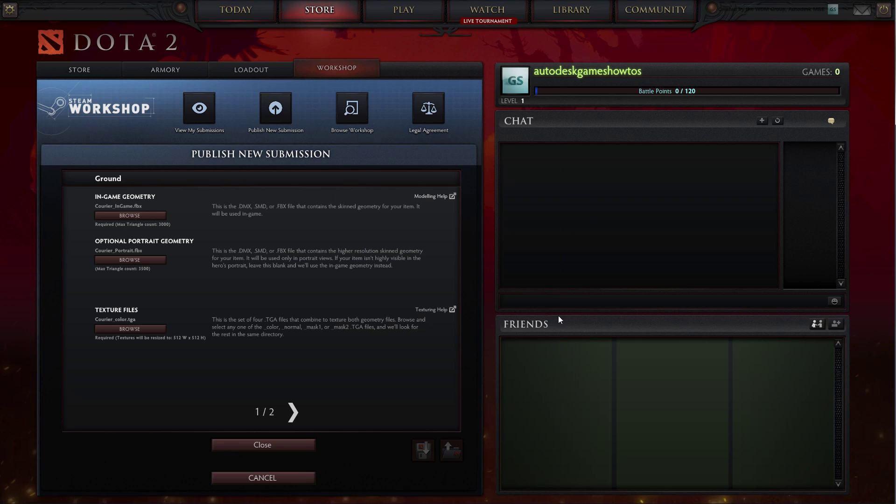
Fill Animations 0 with Courier_Ground_Spawn.fbx and Courier_Ground_Death.fbx from the export folder.
{"action": "left_click", "coordinate": [292, 412]}
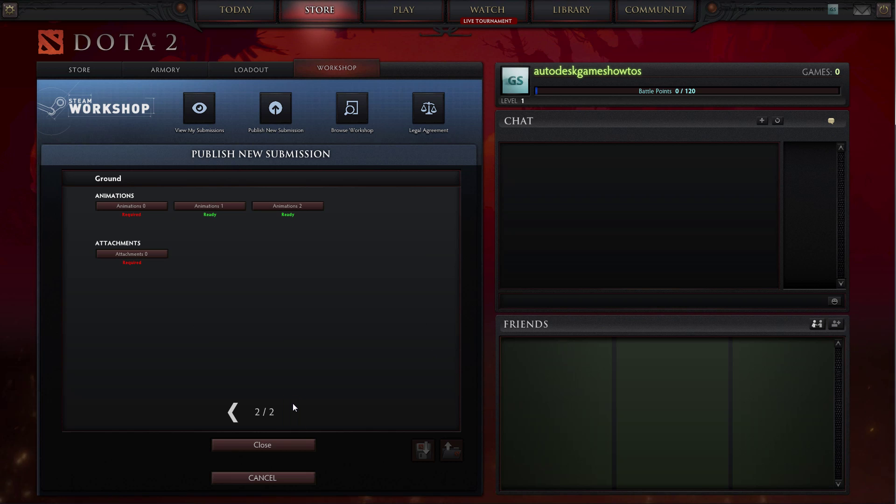
{"action": "left_click", "coordinate": [162, 207]}
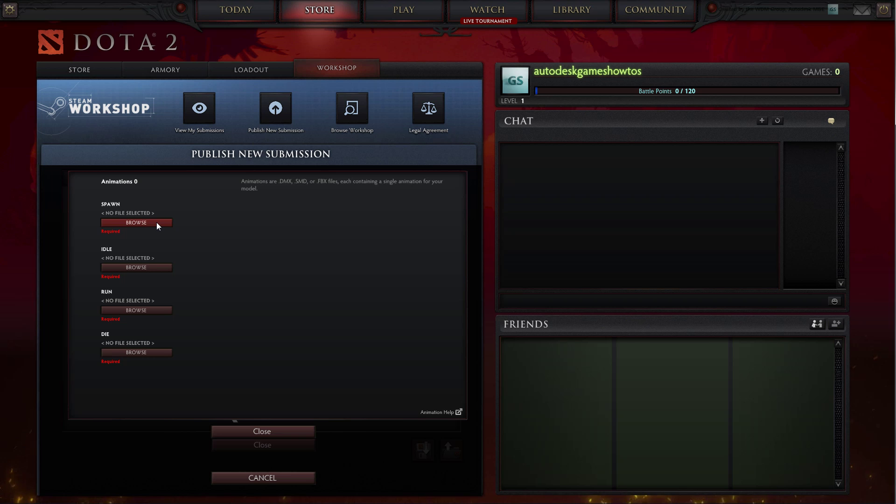
{"action": "left_click", "coordinate": [157, 222]}
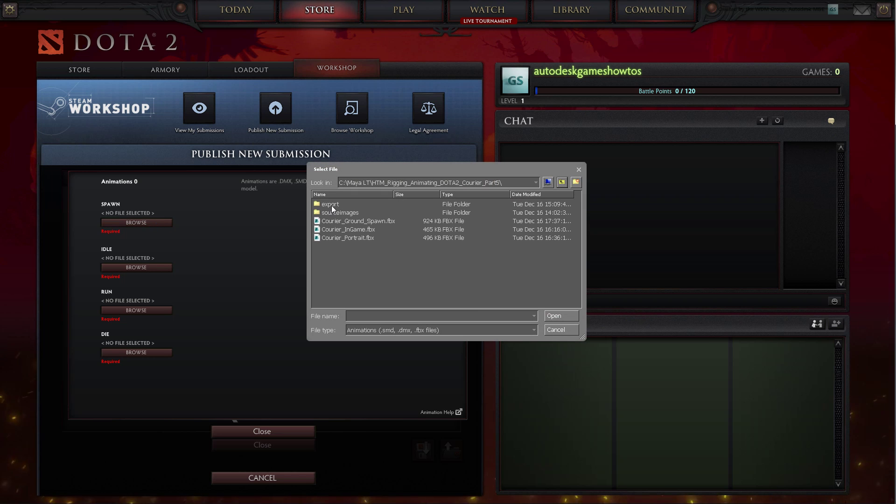
{"action": "double_click", "coordinate": [331, 205]}
{"action": "left_click", "coordinate": [378, 288]}
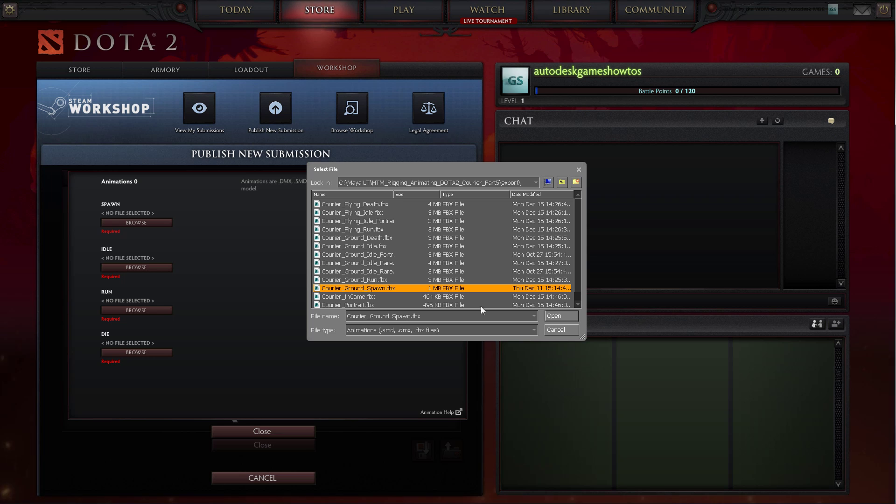
{"action": "left_click", "coordinate": [554, 317]}
{"action": "left_click", "coordinate": [152, 351]}
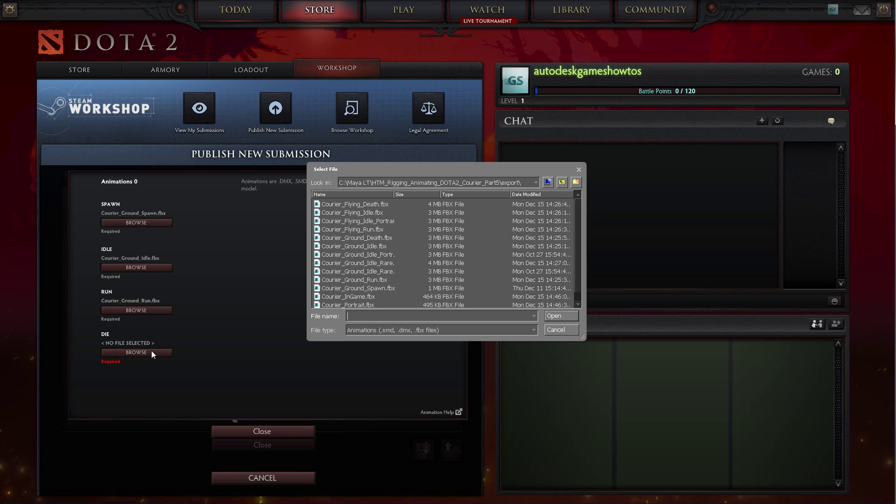
{"action": "left_click", "coordinate": [358, 237]}
{"action": "left_click", "coordinate": [560, 314]}
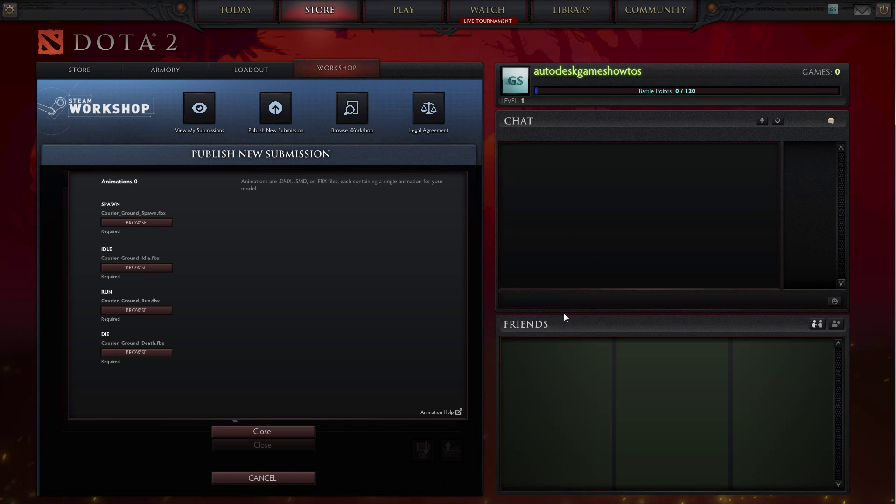
{"action": "left_click", "coordinate": [283, 434]}
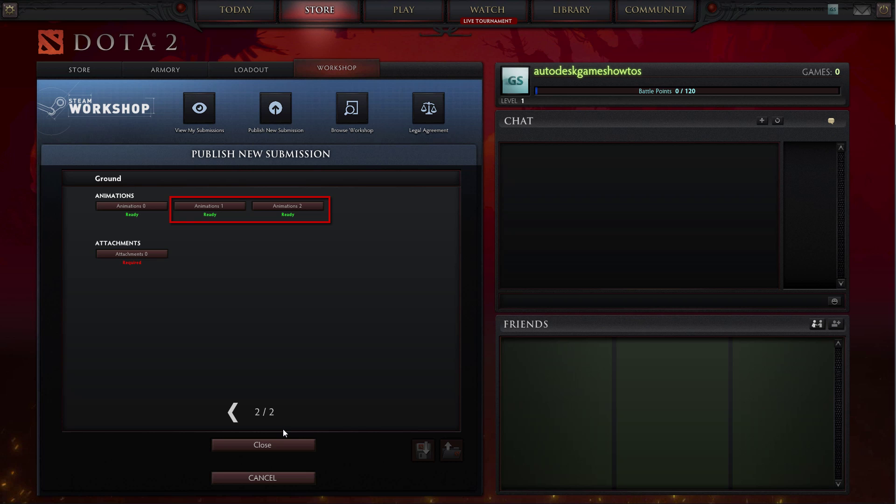
Fill Animations 1 with the Idle_Rare, Idle_Portrait and Idle_Rare_Portrait ground FBX files.
{"action": "left_click", "coordinate": [234, 206]}
{"action": "left_click", "coordinate": [163, 223]}
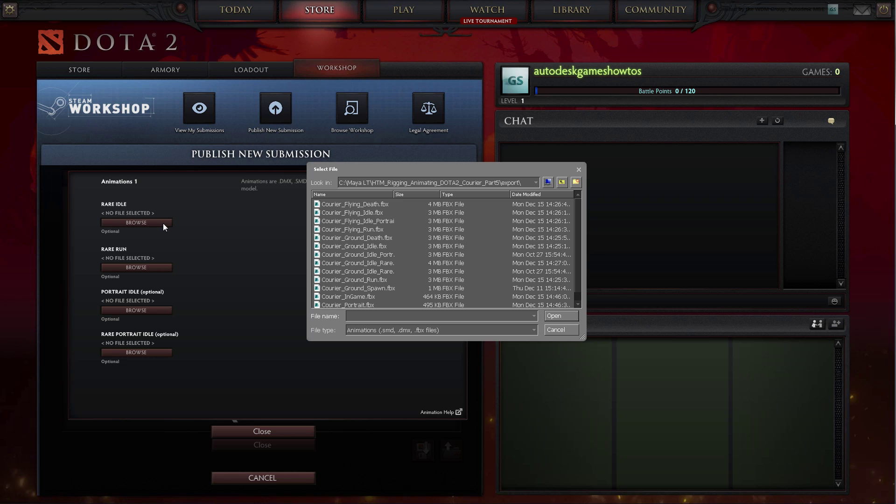
{"action": "left_click_drag", "start_coordinate": [392, 195], "coordinate": [413, 195]}
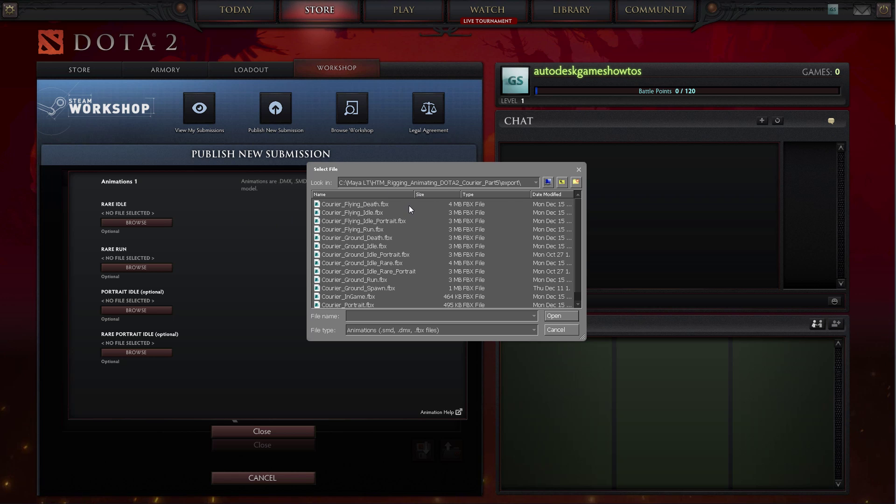
{"action": "left_click", "coordinate": [386, 265]}
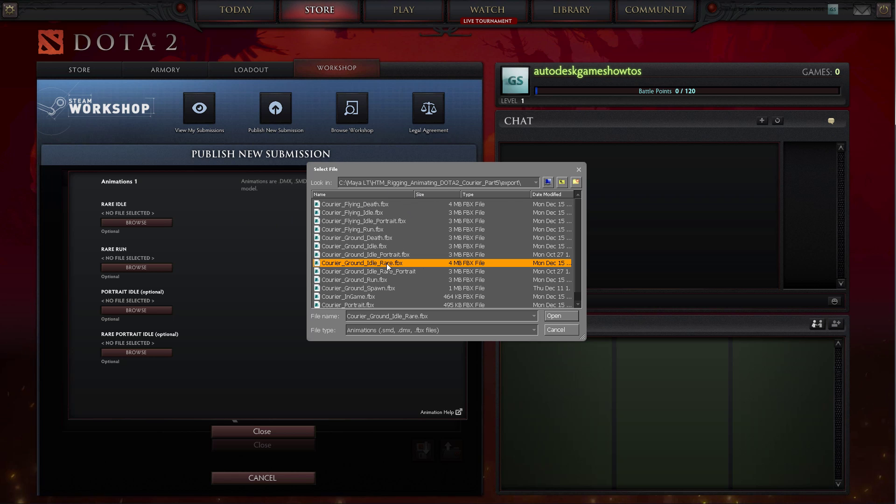
{"action": "left_click", "coordinate": [560, 316]}
{"action": "left_click", "coordinate": [166, 309]}
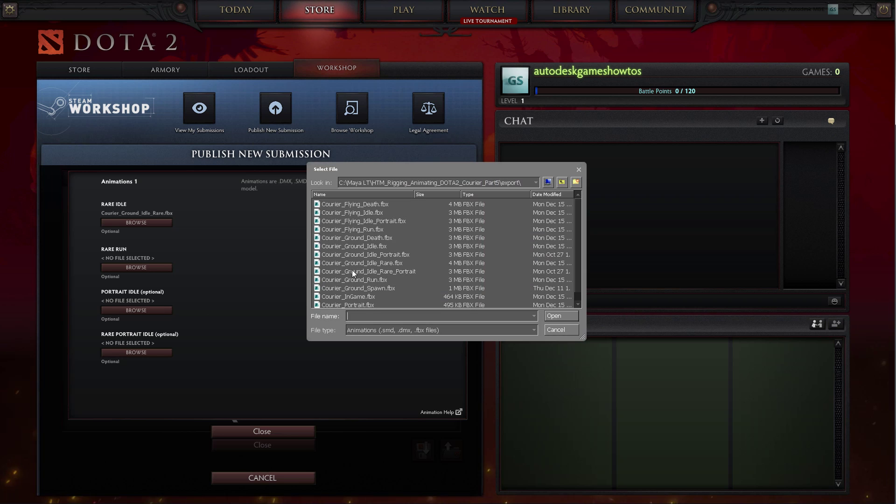
{"action": "left_click", "coordinate": [391, 255]}
{"action": "left_click", "coordinate": [551, 316]}
{"action": "left_click", "coordinate": [157, 352]}
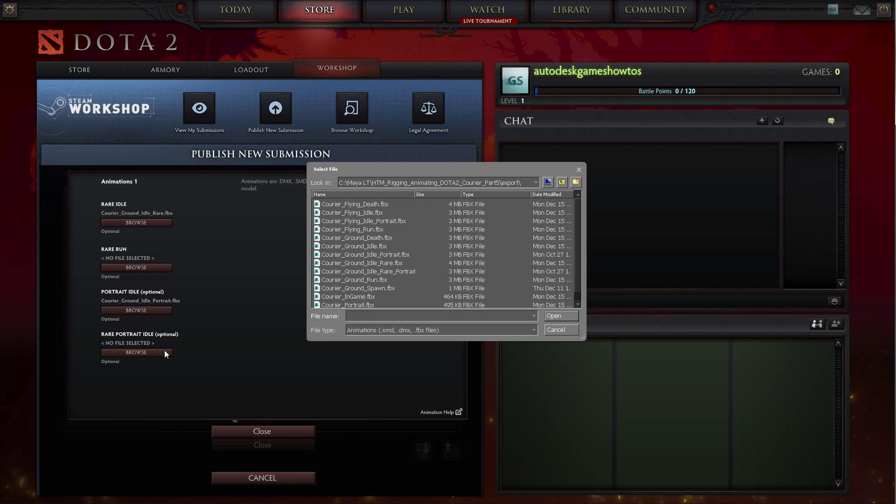
{"action": "left_click", "coordinate": [354, 273]}
{"action": "left_click", "coordinate": [563, 315]}
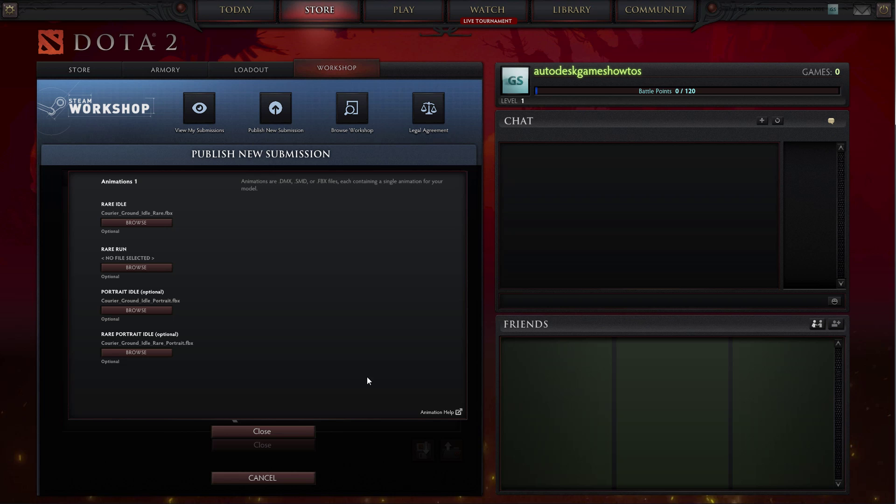
{"action": "left_click", "coordinate": [277, 431]}
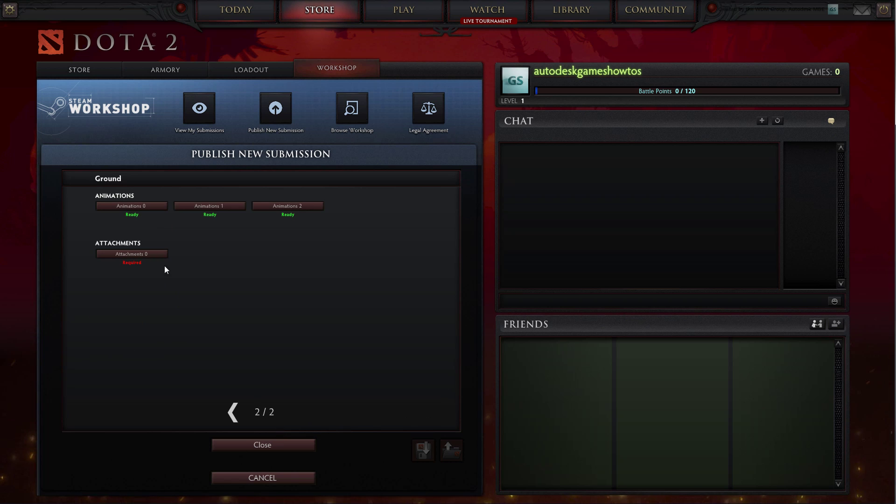
Enter the Courier_Left_UpEye and Courier_Right_UpEye attachment bone names, then return to the overview.
{"action": "left_click", "coordinate": [158, 255]}
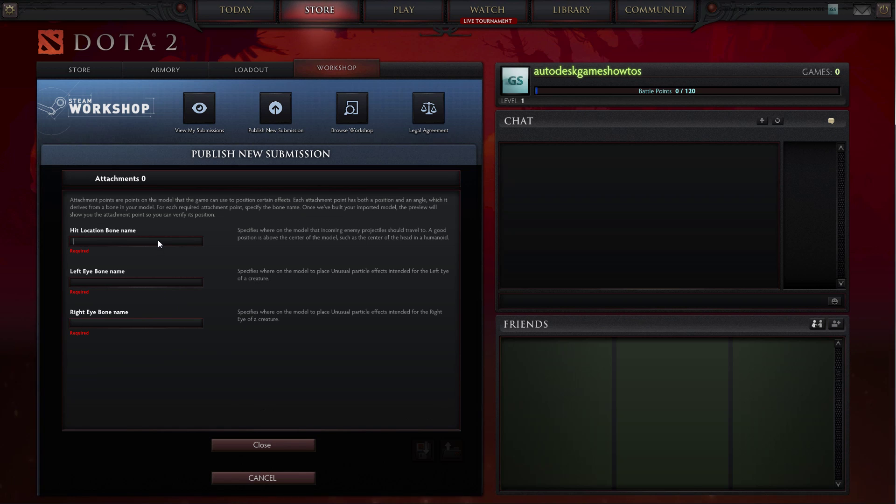
{"action": "type", "text": "Courier_Head"}
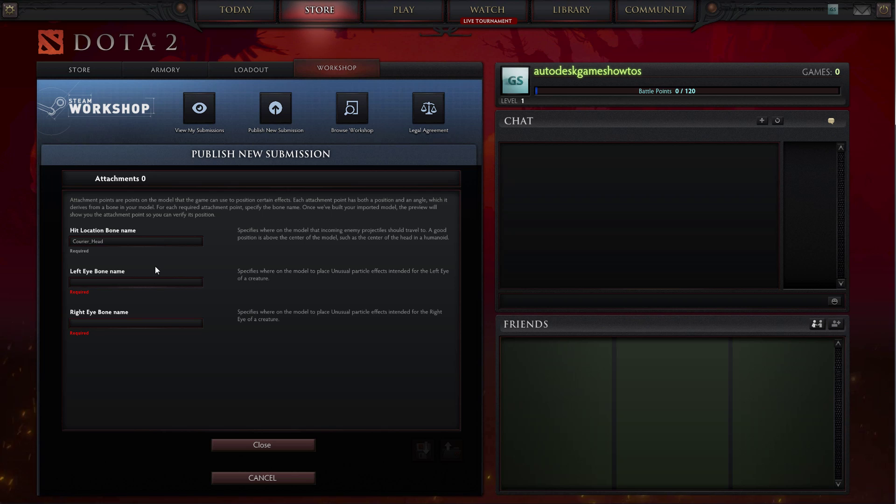
{"action": "left_click", "coordinate": [154, 282]}
{"action": "type", "text": "Courier_"}
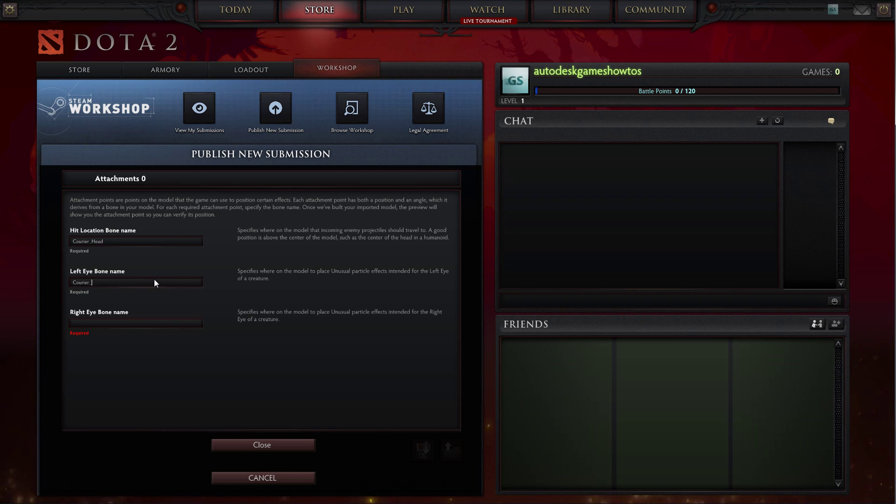
{"action": "type", "text": "Left_UpEye"}
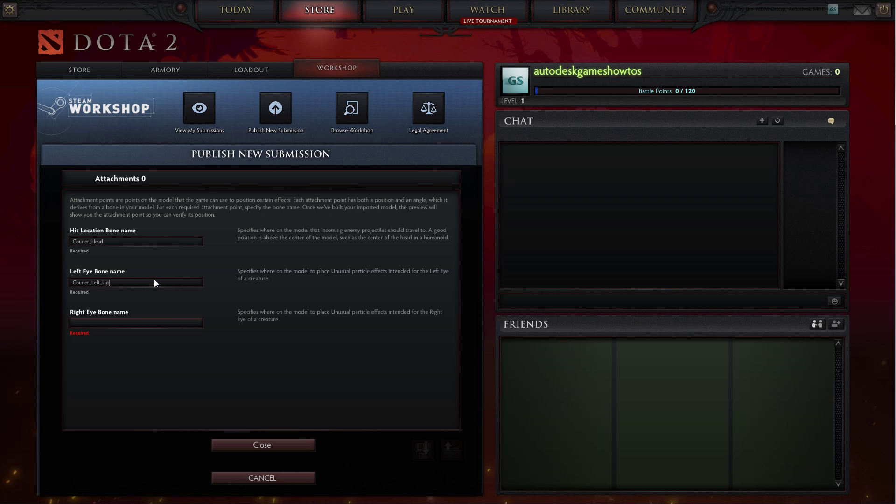
{"action": "left_click", "coordinate": [148, 321]}
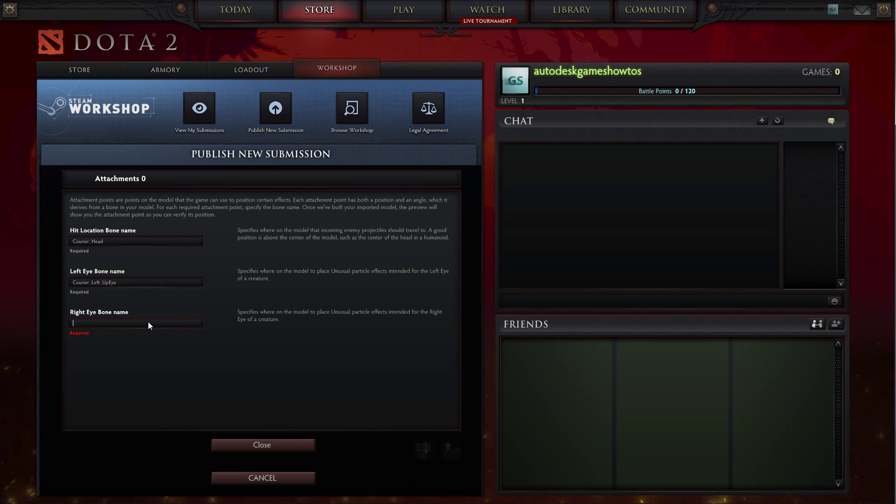
{"action": "type", "text": "Courier_Right_"}
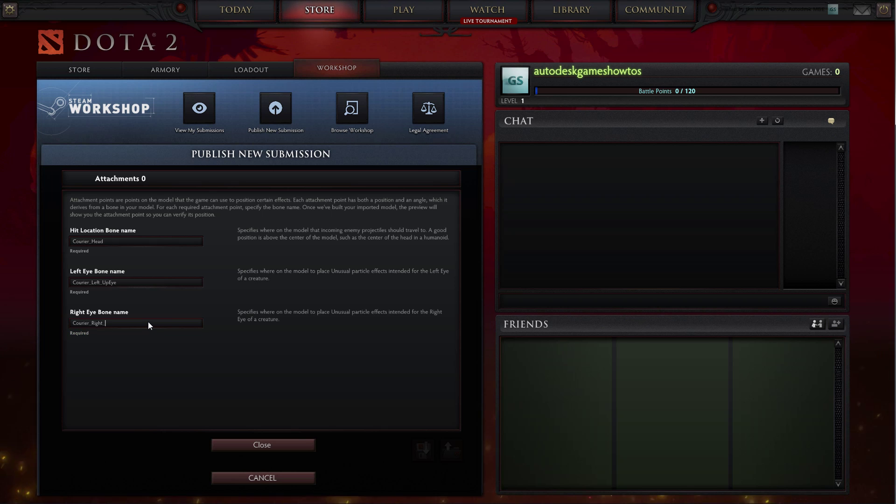
{"action": "type", "text": "UpEye"}
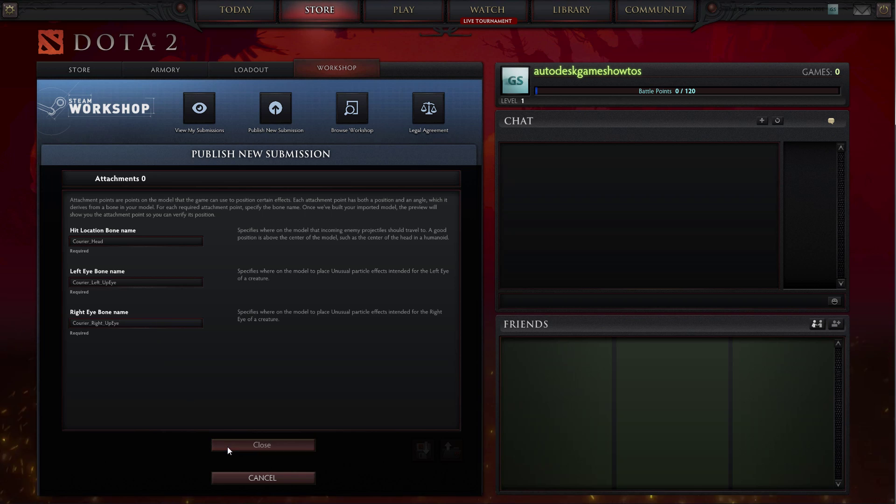
{"action": "left_click", "coordinate": [228, 444]}
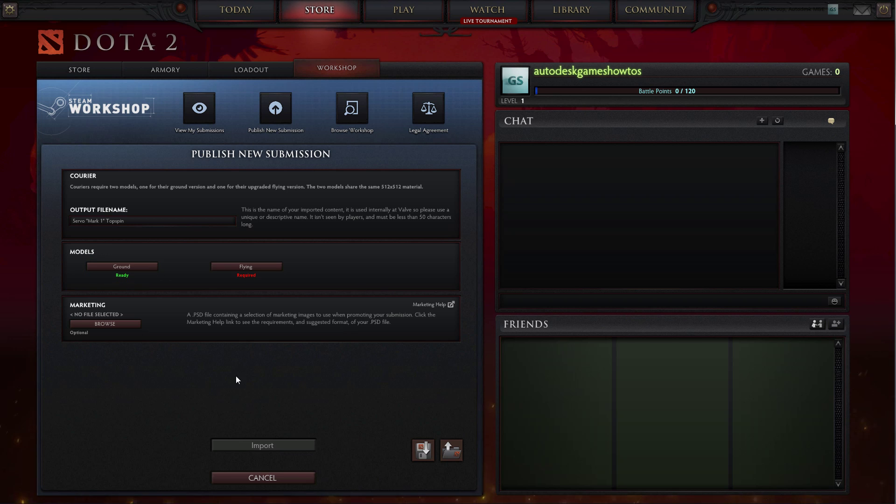
Load Courier_InGame.fbx and Courier_Portrait.fbx as the flying in-game and portrait geometry.
{"action": "left_click", "coordinate": [243, 267]}
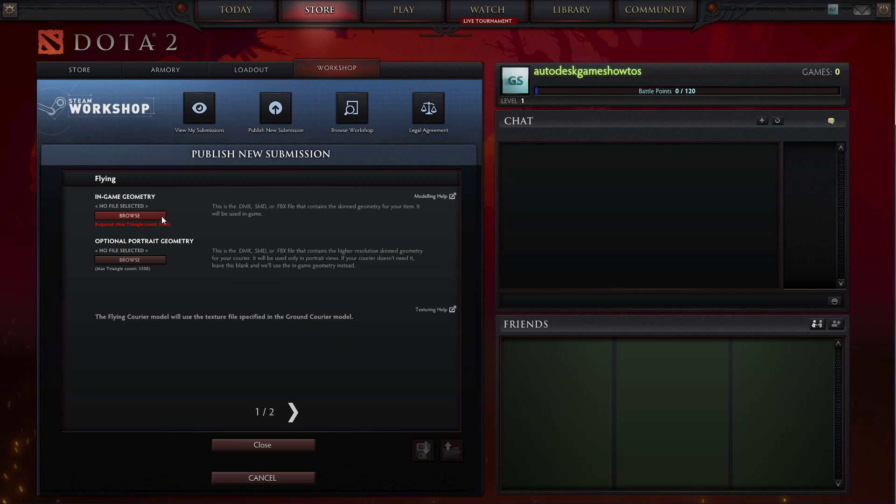
{"action": "left_click", "coordinate": [162, 216]}
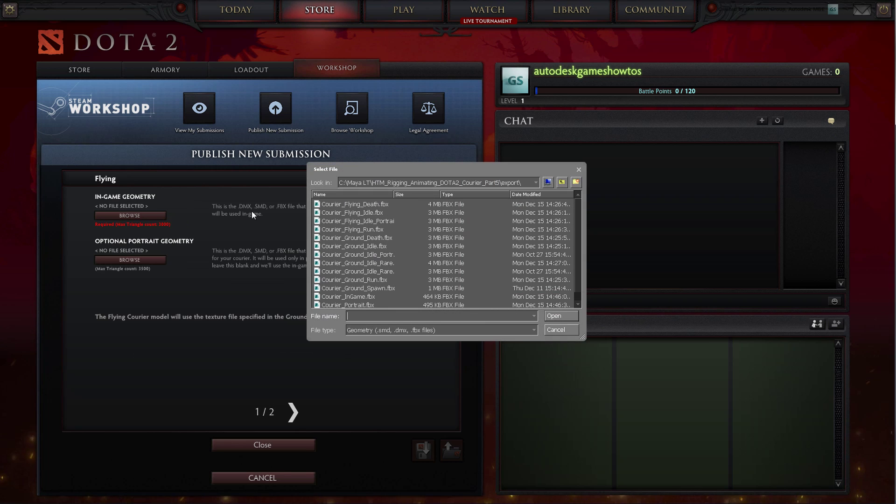
{"action": "left_click", "coordinate": [561, 184]}
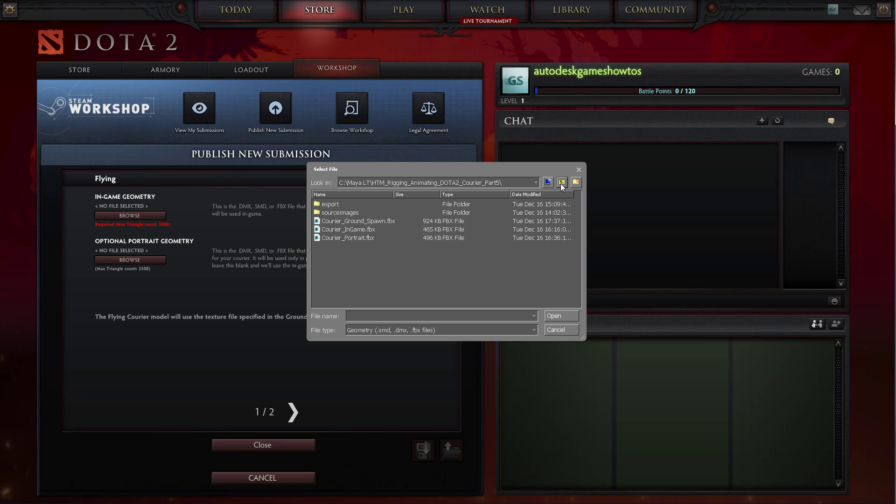
{"action": "left_click", "coordinate": [366, 229]}
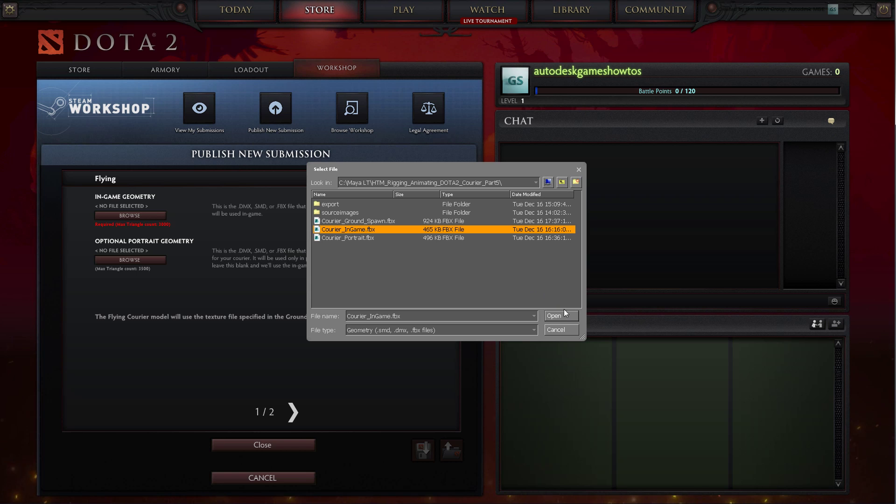
{"action": "left_click", "coordinate": [568, 315]}
{"action": "left_click", "coordinate": [155, 260]}
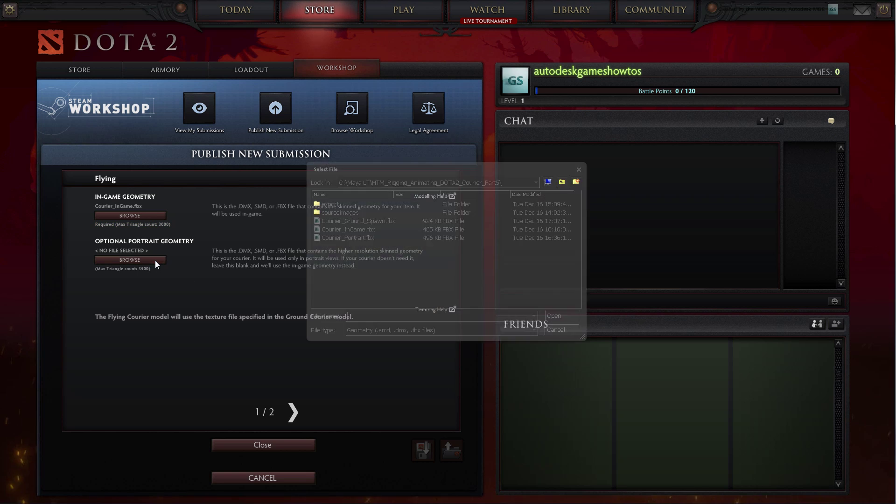
{"action": "left_click", "coordinate": [350, 238]}
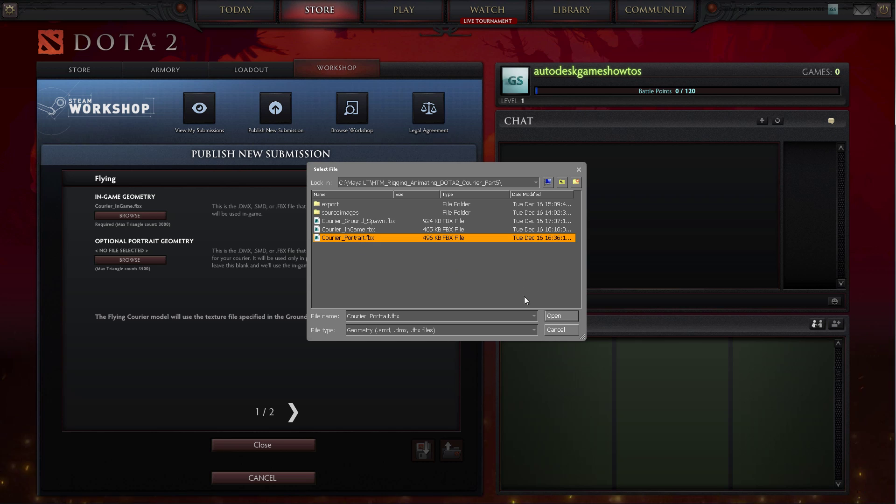
{"action": "left_click", "coordinate": [552, 315]}
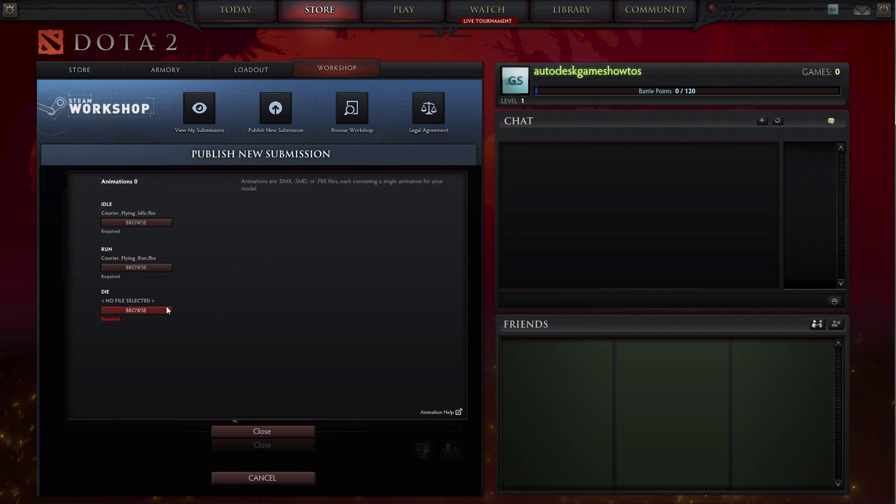
Set Courier_Flying_Death.fbx as the flying courier's die animation.
{"action": "left_click", "coordinate": [166, 310]}
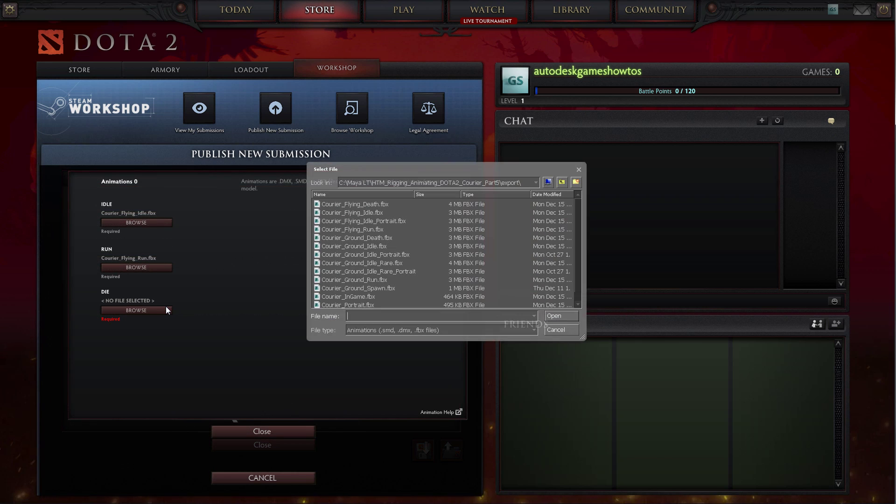
{"action": "left_click", "coordinate": [352, 205]}
{"action": "left_click", "coordinate": [558, 314]}
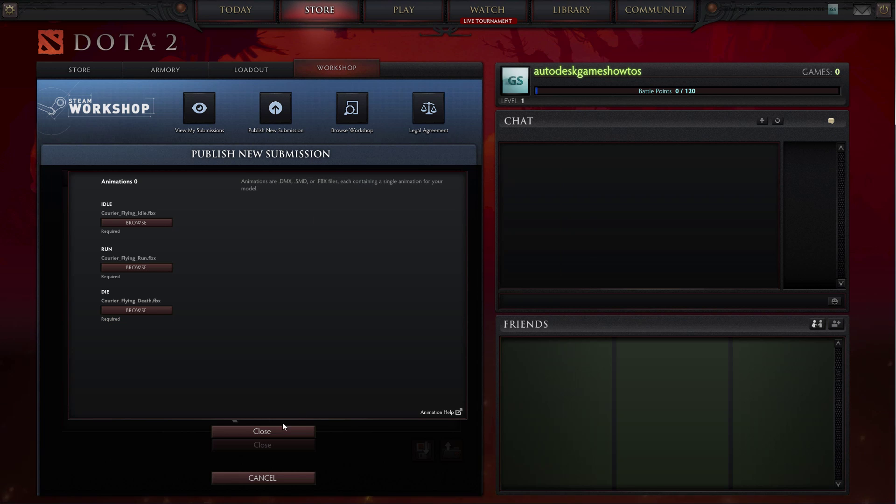
{"action": "left_click", "coordinate": [279, 428]}
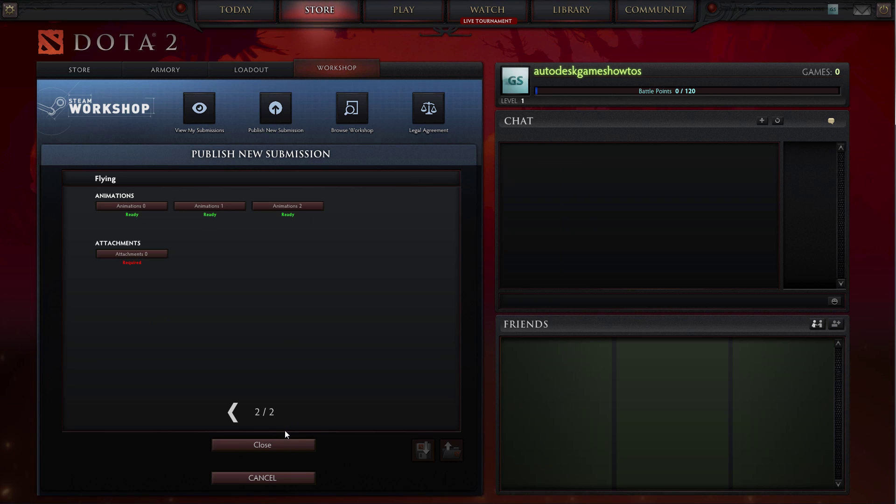
Fill the flying courier's left and right eye attachment bone names and close its settings.
{"action": "left_click", "coordinate": [147, 254]}
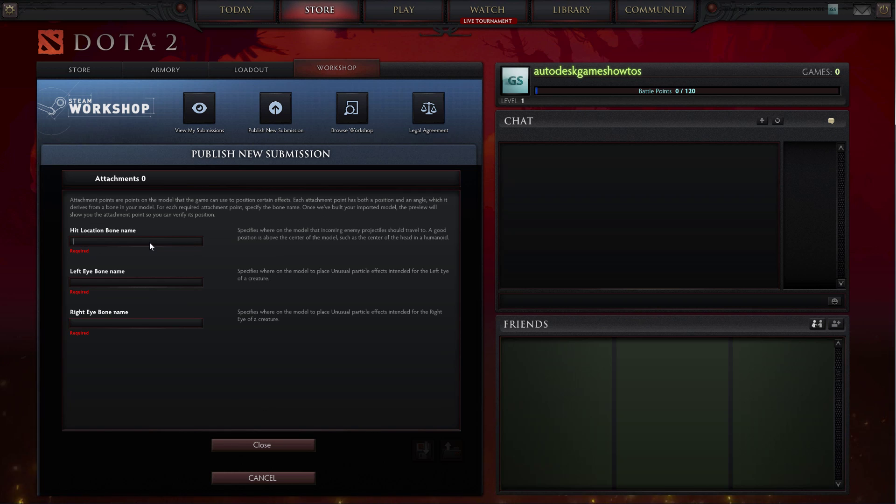
{"action": "type", "text": "Courier_Head"}
{"action": "left_click", "coordinate": [142, 282]}
{"action": "type", "text": "Courier_Left_UpEye"}
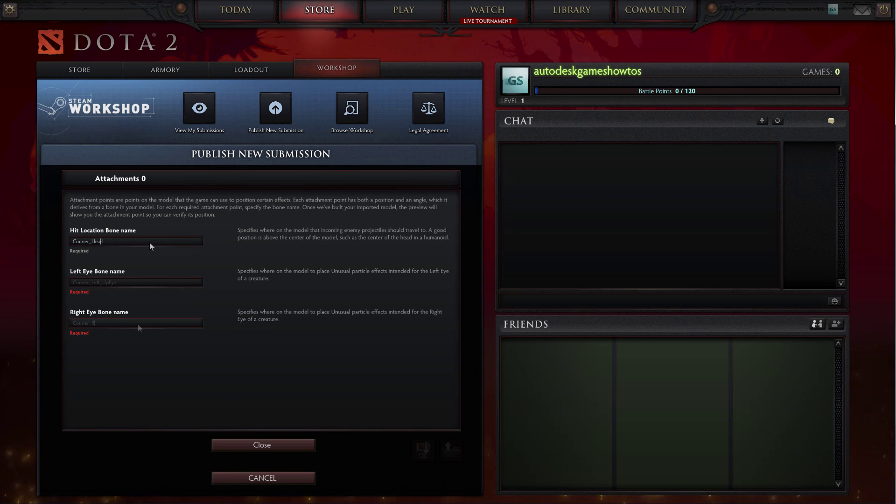
{"action": "left_click", "coordinate": [138, 323]}
{"action": "type", "text": "Courier_Right_UpEye"}
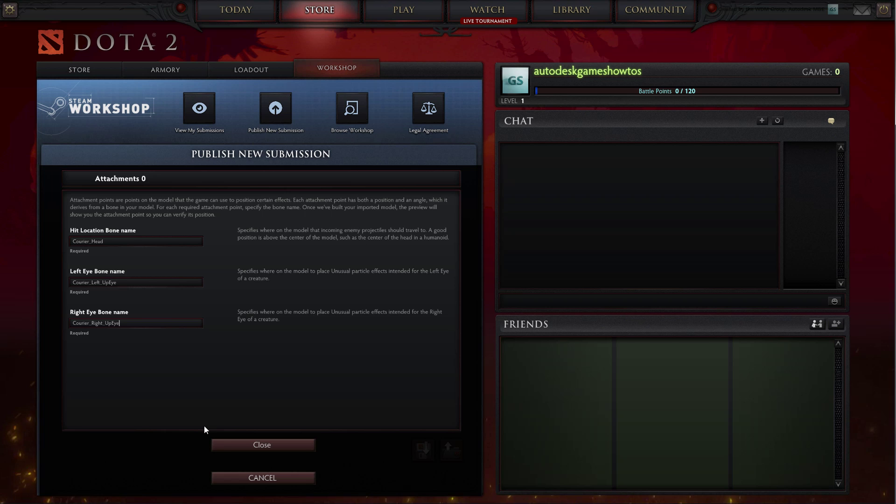
{"action": "left_click", "coordinate": [233, 446]}
{"action": "left_click", "coordinate": [231, 411]}
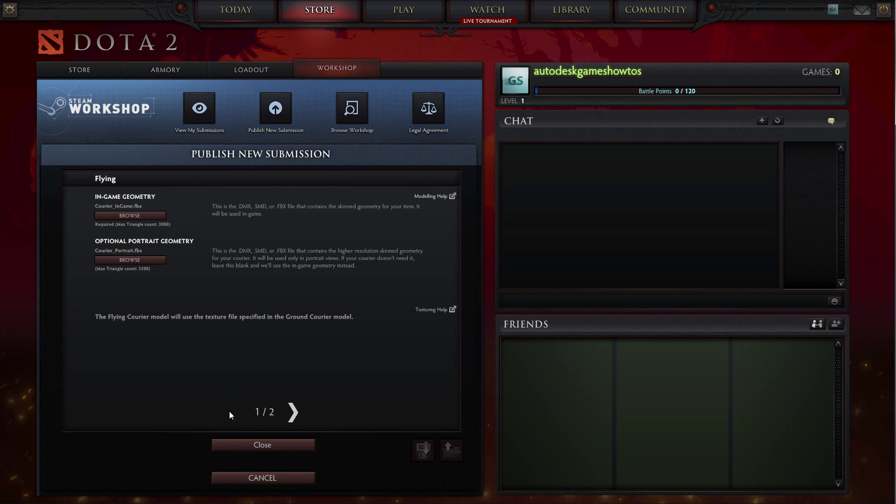
{"action": "left_click", "coordinate": [239, 443]}
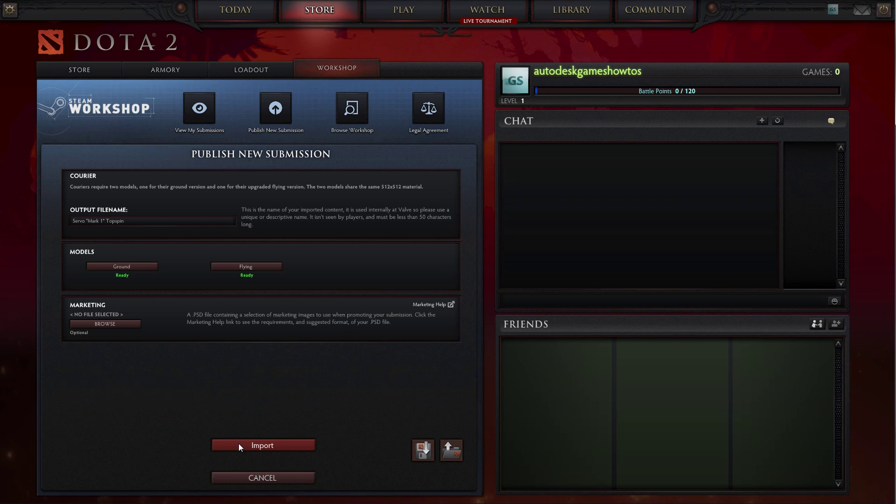
Import the Servo "Mark 1" Topspin courier and dismiss the import log to view the model.
{"action": "left_click", "coordinate": [238, 443]}
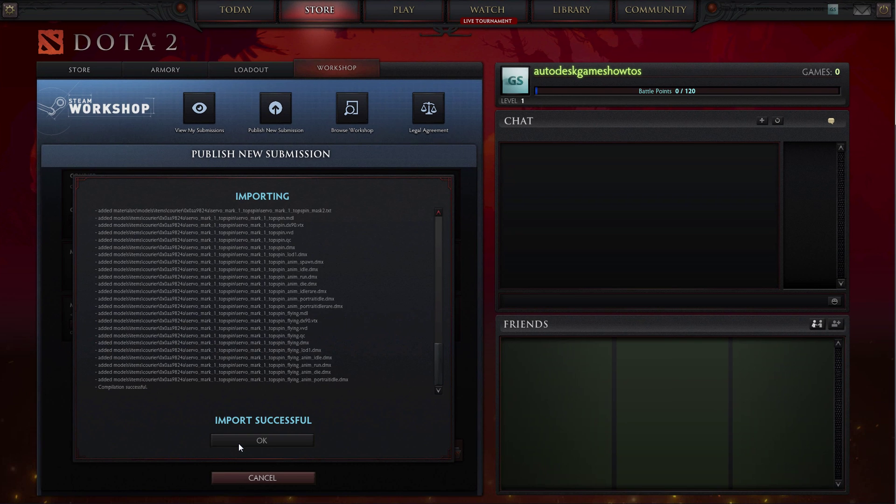
{"action": "left_click", "coordinate": [238, 443]}
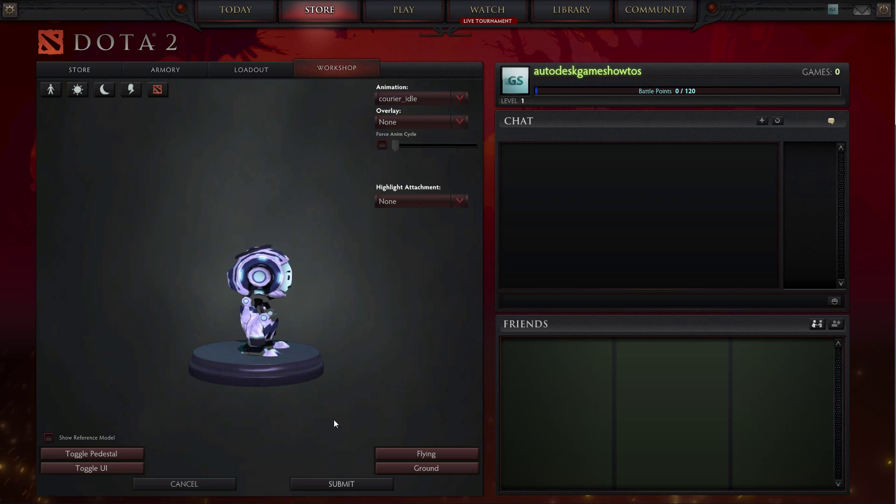
Preview the flying courier on terrain in day and night lighting, then return to ground.
{"action": "left_click", "coordinate": [386, 455]}
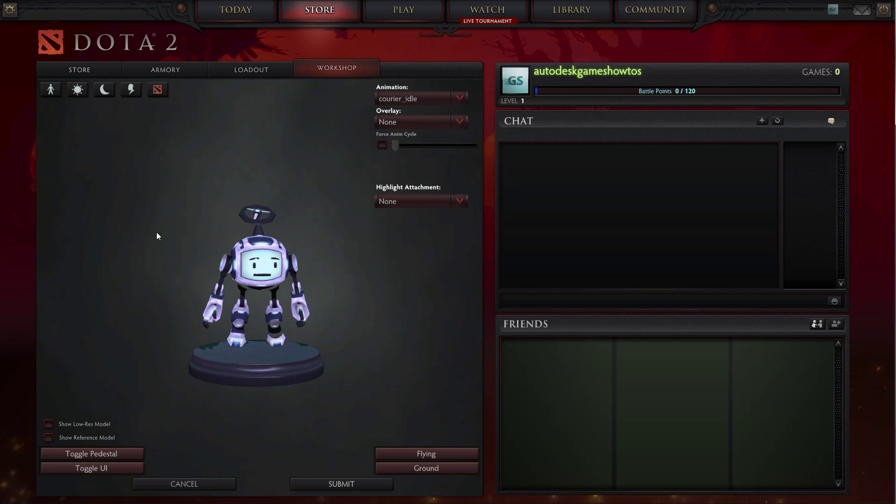
{"action": "left_click", "coordinate": [78, 90]}
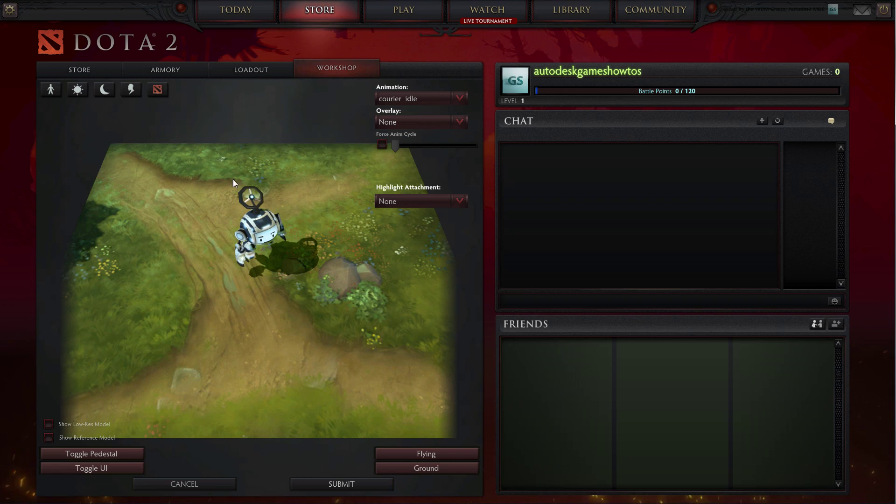
{"action": "left_click", "coordinate": [107, 91]}
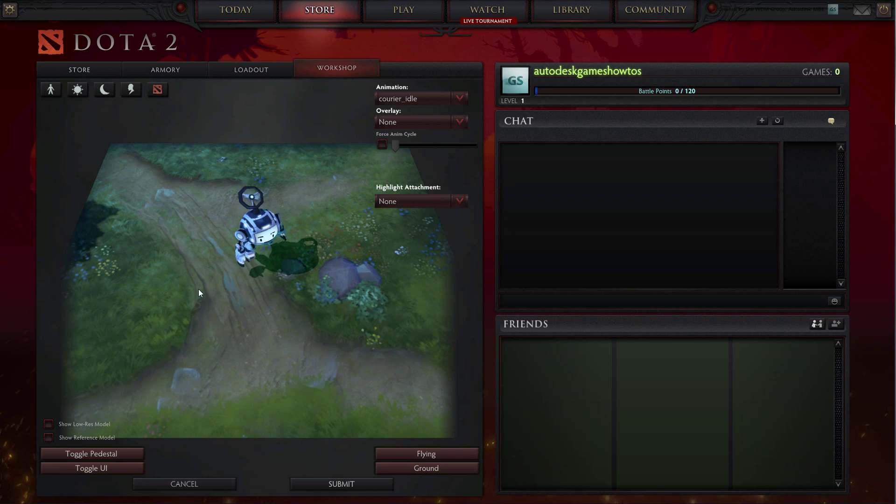
{"action": "left_click", "coordinate": [402, 468]}
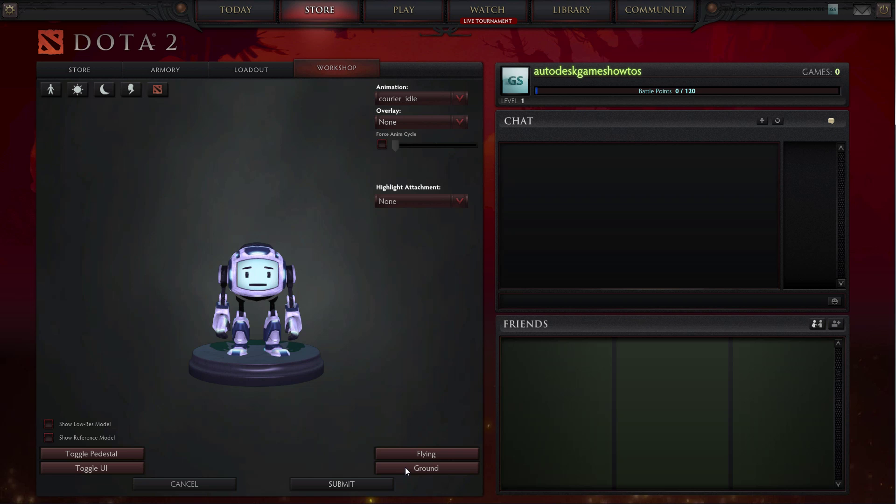
Play the courier_spawn, courier_death and courier_run animations on the model.
{"action": "left_click", "coordinate": [457, 98]}
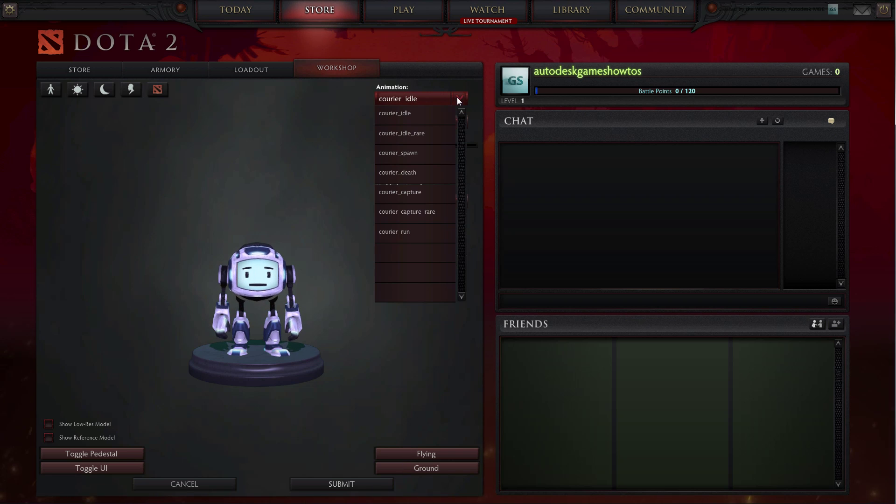
{"action": "left_click", "coordinate": [438, 155]}
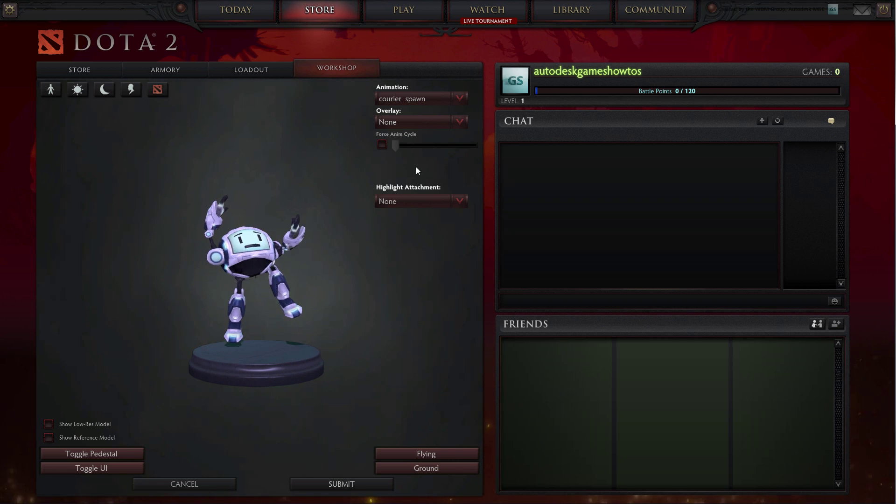
{"action": "left_click", "coordinate": [458, 96]}
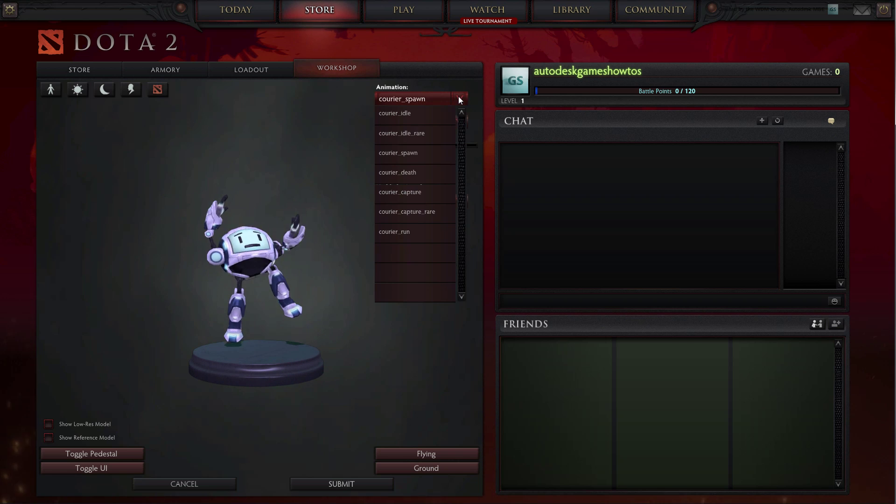
{"action": "left_click", "coordinate": [437, 180]}
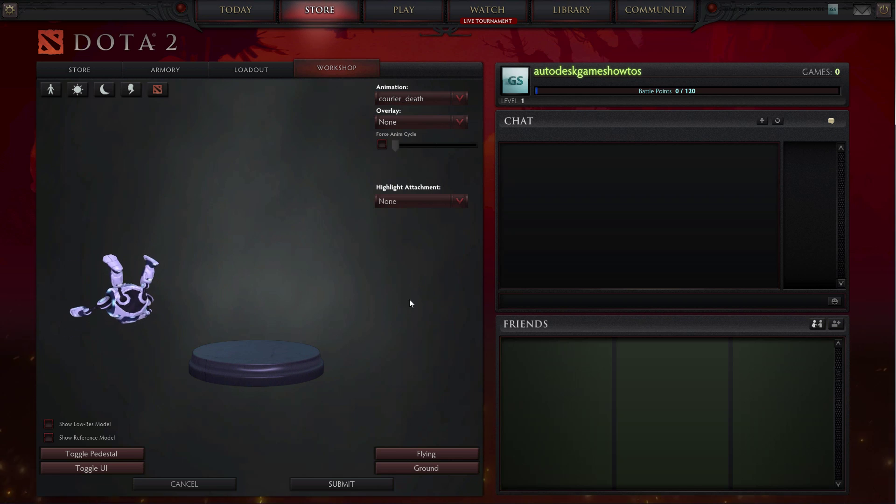
{"action": "left_click", "coordinate": [442, 452]}
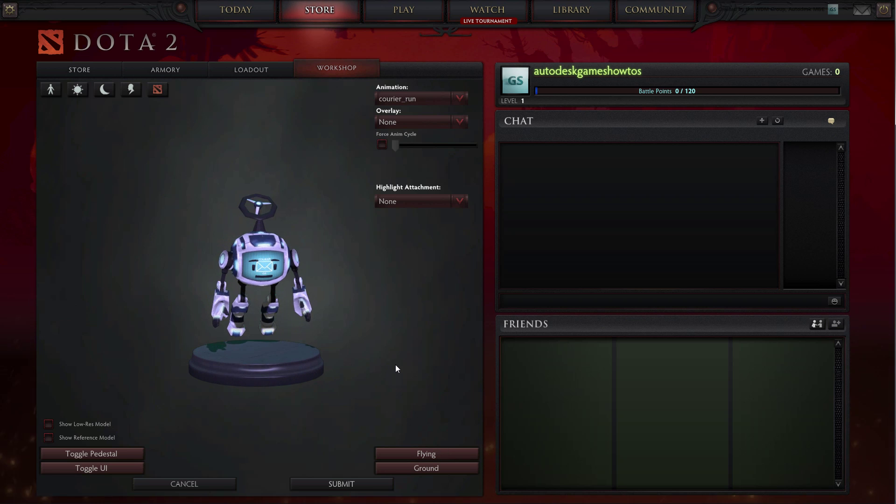
Apply DOTA2_Portrait_Flying_Preset.pts to the flying courier's portrait and accept it.
{"action": "left_click", "coordinate": [133, 91]}
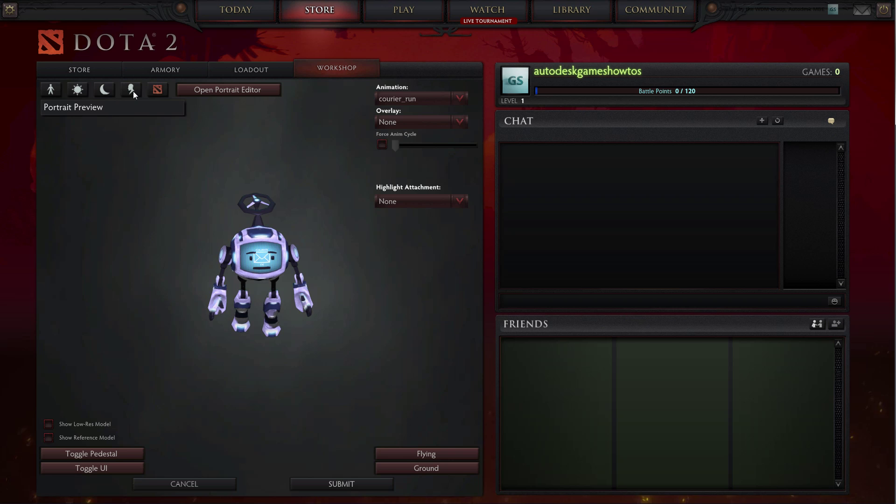
{"action": "left_click", "coordinate": [191, 92]}
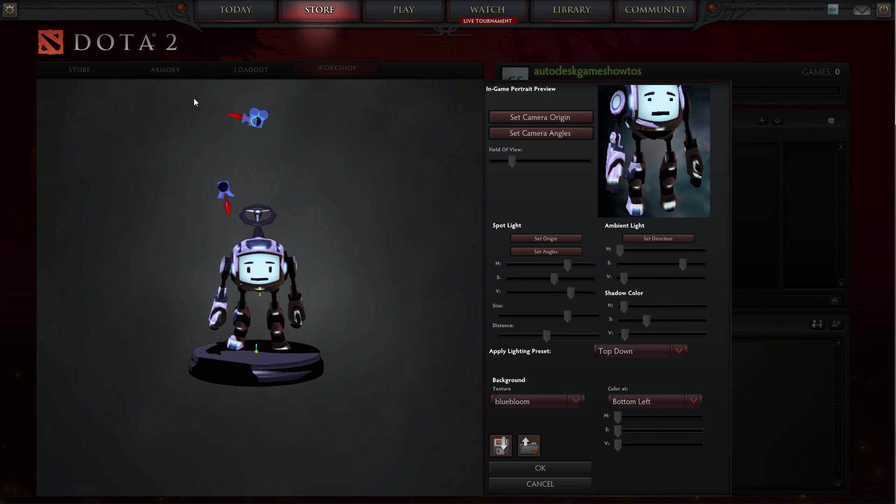
{"action": "left_click", "coordinate": [524, 448]}
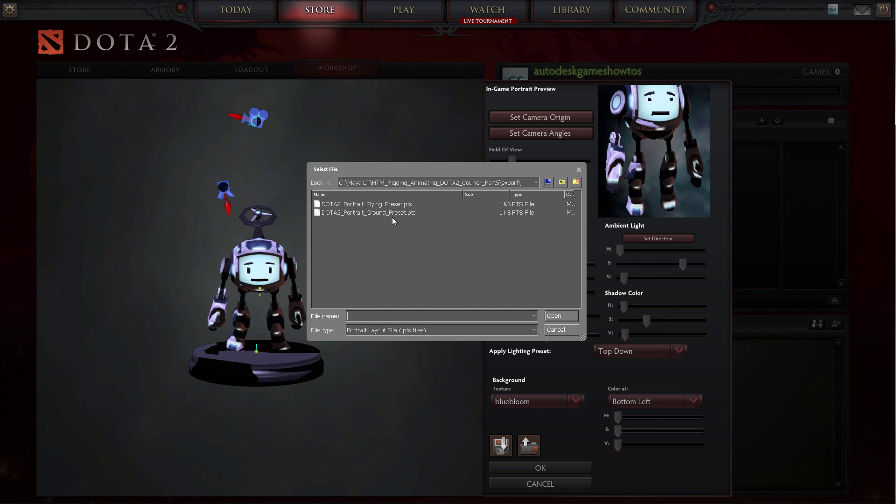
{"action": "left_click", "coordinate": [343, 204]}
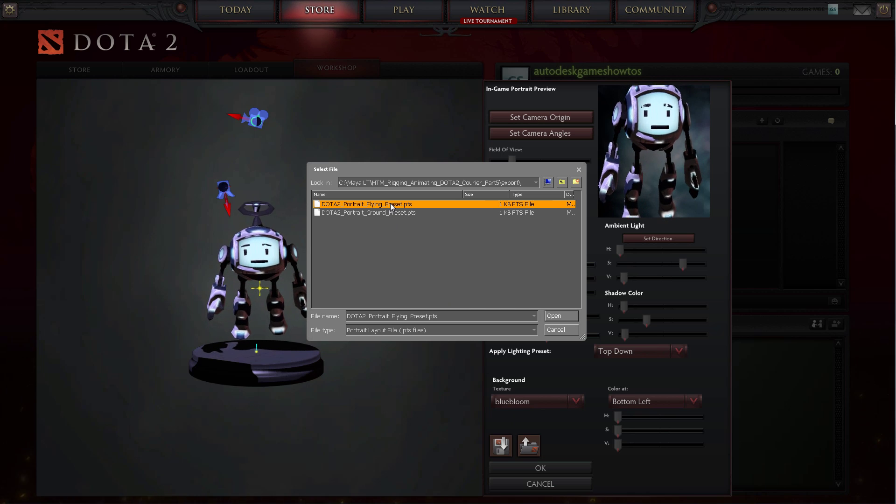
{"action": "left_click", "coordinate": [562, 315]}
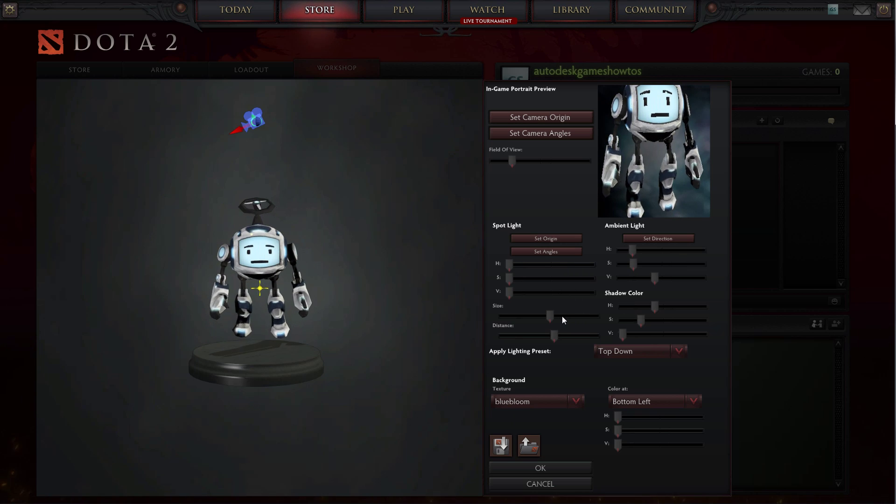
{"action": "left_click", "coordinate": [544, 470]}
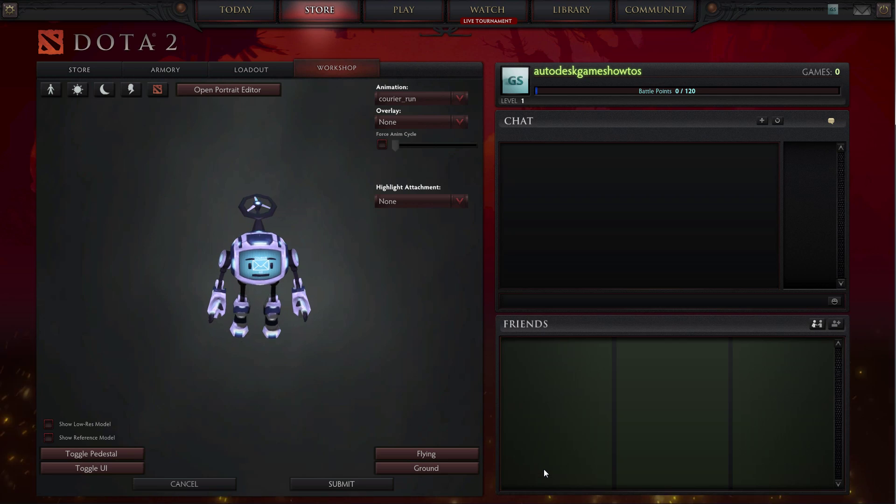
Apply DOTA2_Portrait_Ground_Preset.pts to the ground courier's portrait and accept it.
{"action": "left_click", "coordinate": [464, 467]}
{"action": "left_click", "coordinate": [262, 90]}
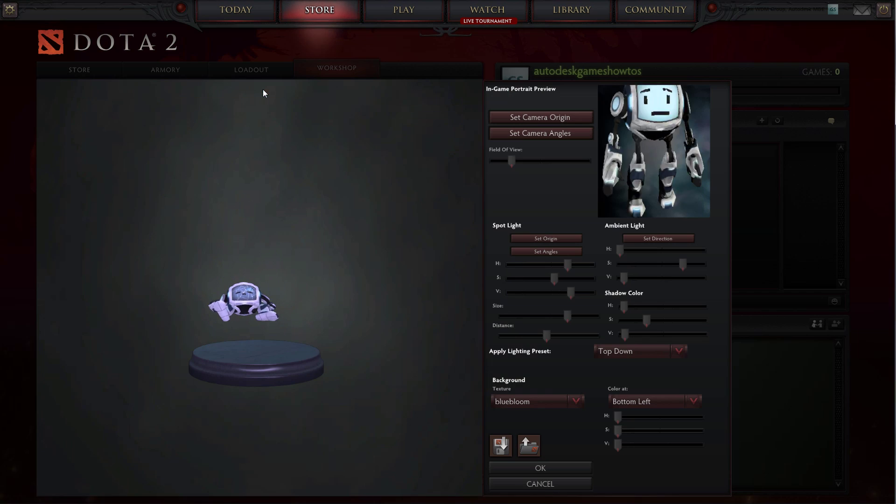
{"action": "left_click", "coordinate": [529, 446]}
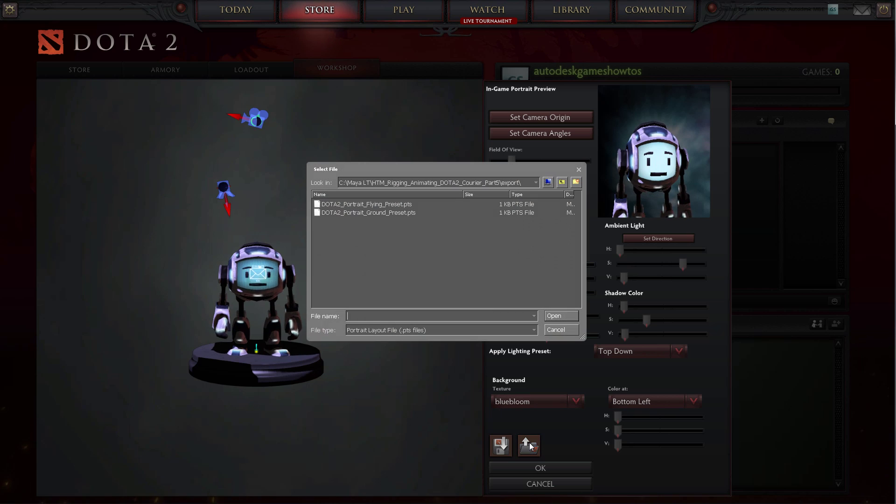
{"action": "left_click", "coordinate": [392, 212]}
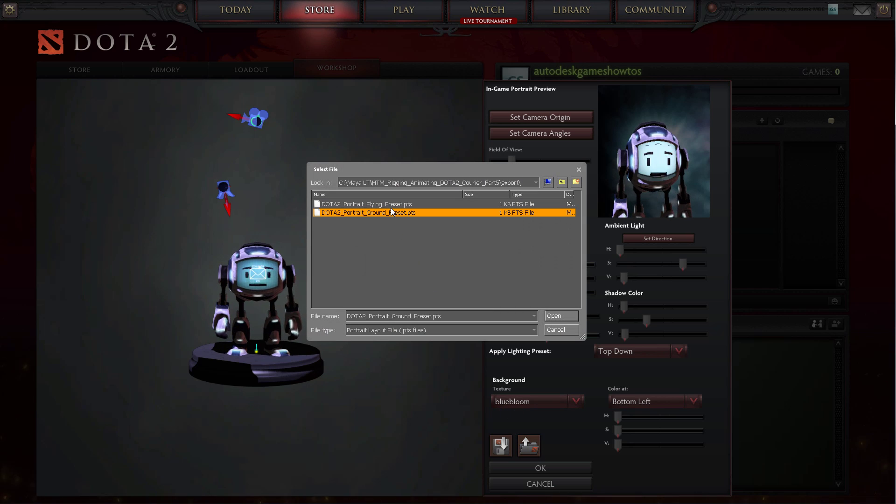
{"action": "left_click", "coordinate": [558, 316]}
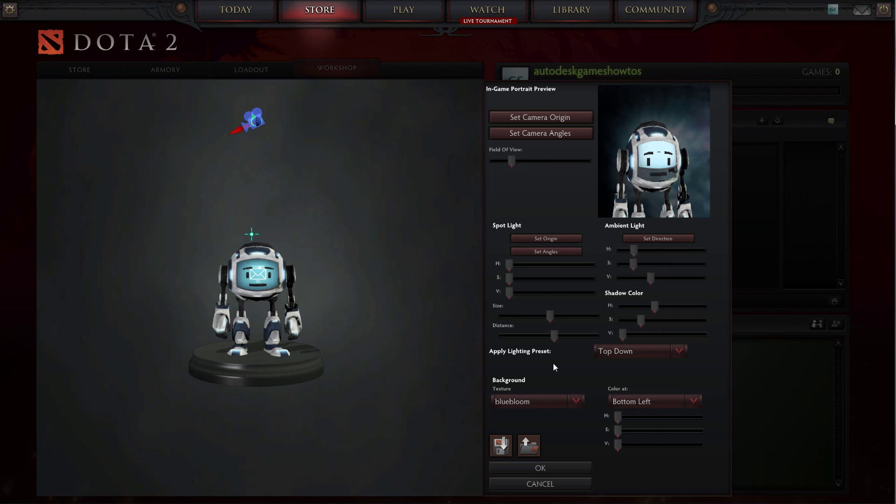
{"action": "left_click", "coordinate": [549, 467]}
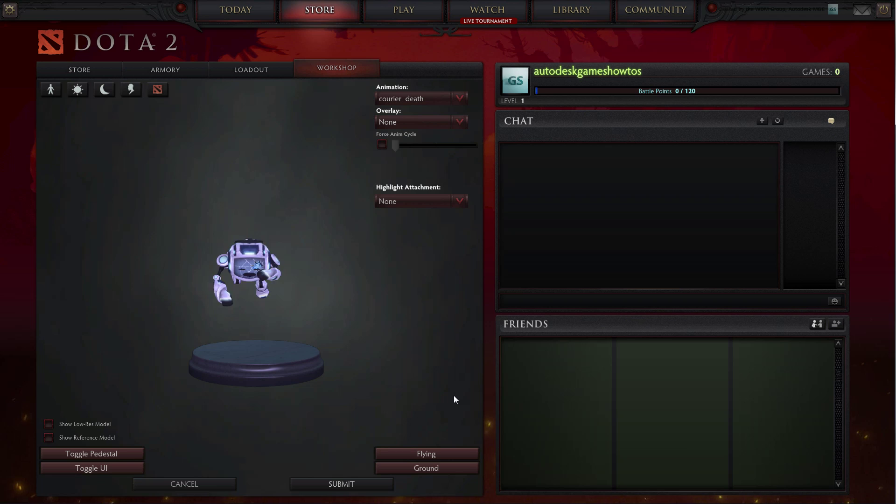
Submit the previewed servo courier from the Workshop preview panel.
{"action": "left_click", "coordinate": [373, 485]}
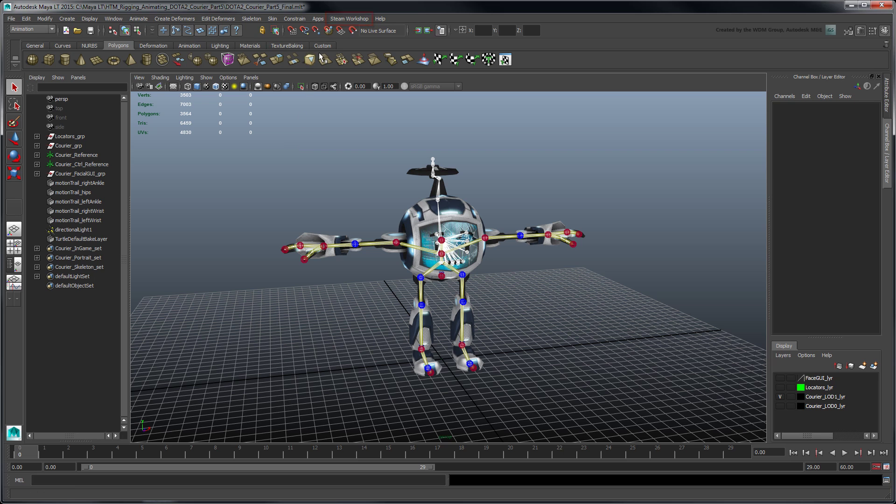
Export the courier from the Courier tab of Maya LT's DOTA2 Workshop exporter.
{"action": "left_click", "coordinate": [335, 19]}
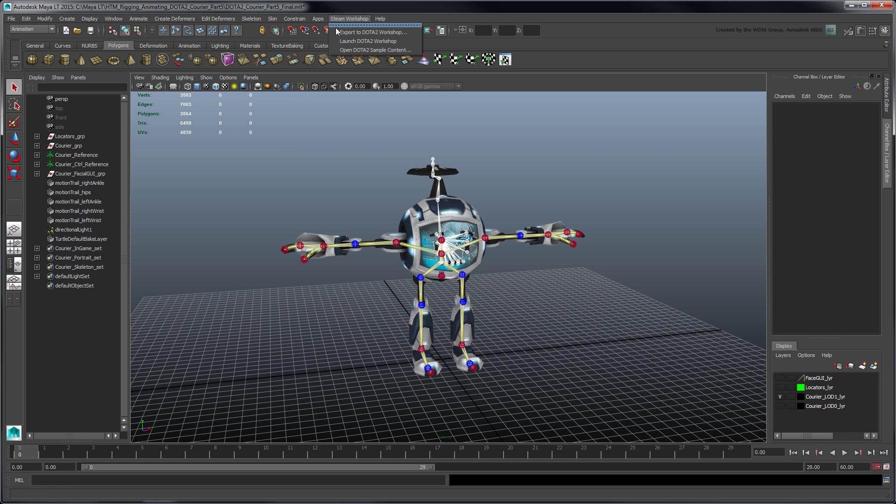
{"action": "left_click", "coordinate": [337, 31]}
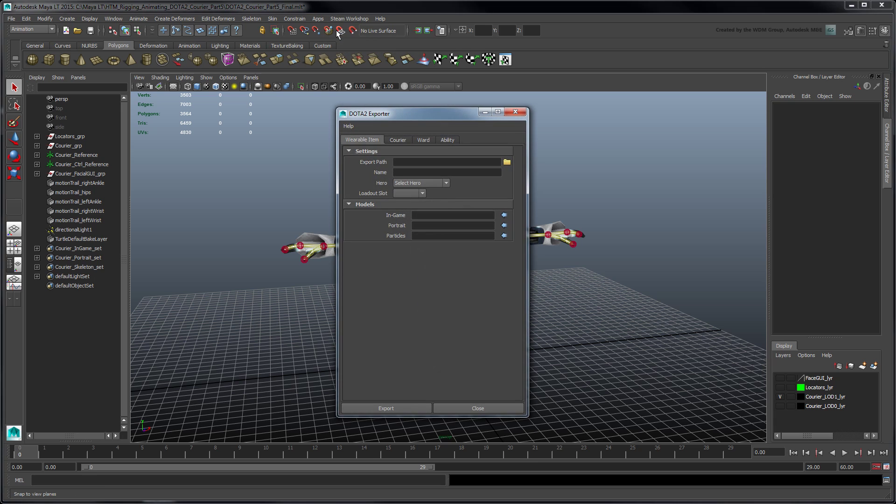
{"action": "left_click", "coordinate": [408, 141]}
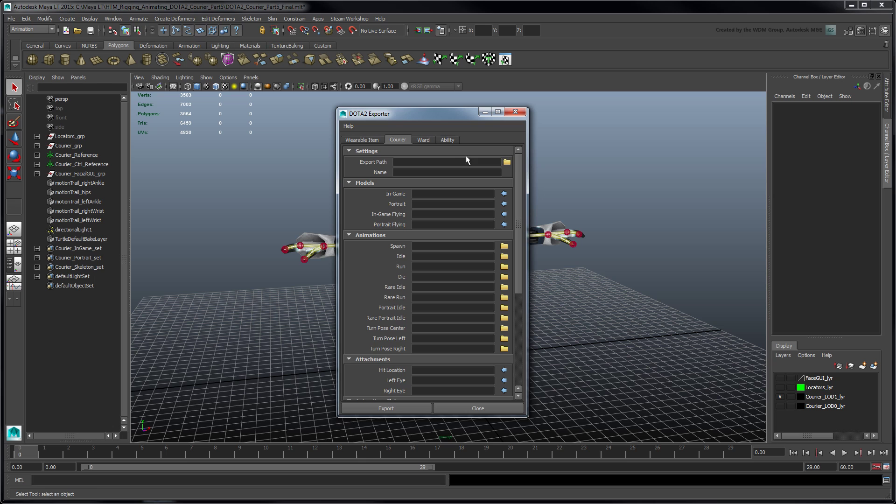
{"action": "scroll", "coordinate": [514, 175], "scroll_direction": "down", "scroll_amount": 2}
{"action": "scroll", "coordinate": [513, 218], "scroll_direction": "down", "scroll_amount": 2}
{"action": "scroll", "coordinate": [513, 251], "scroll_direction": "down", "scroll_amount": 1}
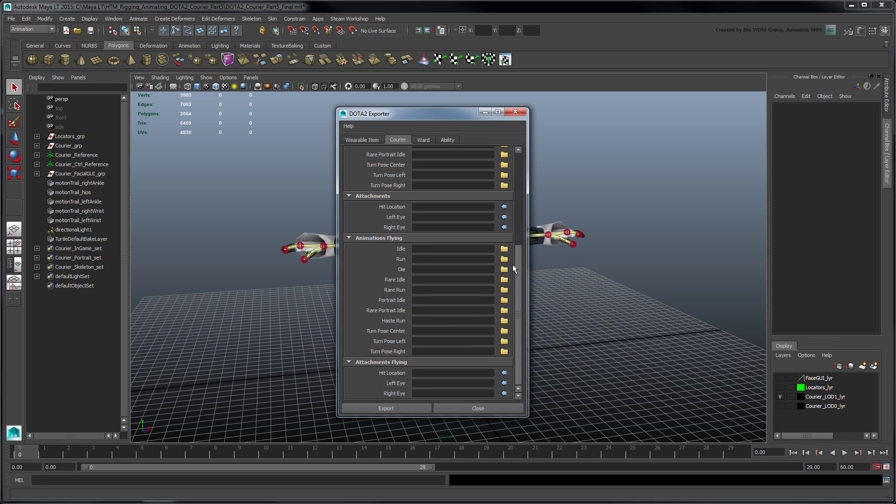
{"action": "scroll", "coordinate": [520, 262], "scroll_direction": "up", "scroll_amount": 3}
{"action": "scroll", "coordinate": [515, 215], "scroll_direction": "up", "scroll_amount": 2}
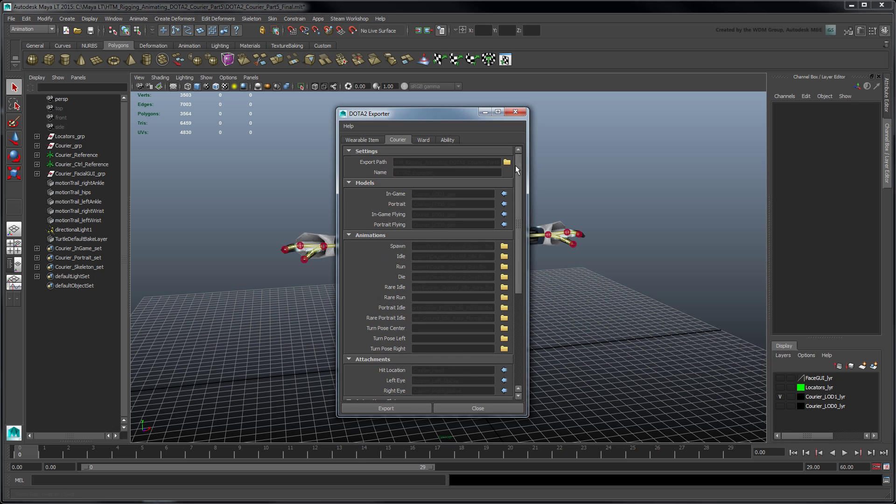
{"action": "left_click_drag", "start_coordinate": [518, 160], "coordinate": [519, 257]}
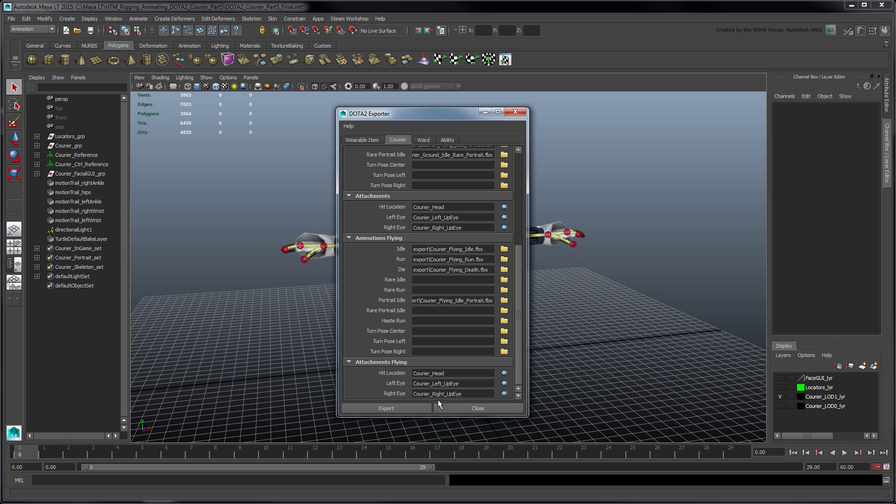
{"action": "left_click", "coordinate": [417, 410]}
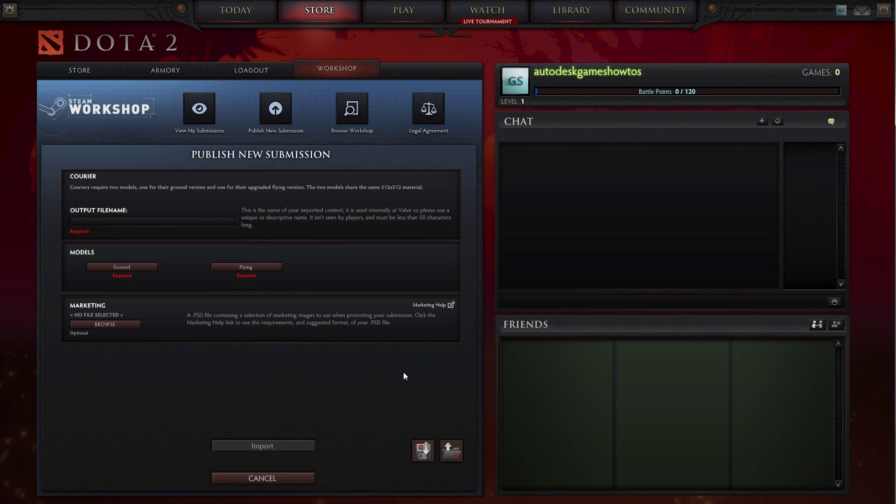
Import the exported courier, then review the Ground model's files and animations.
{"action": "left_click", "coordinate": [449, 447]}
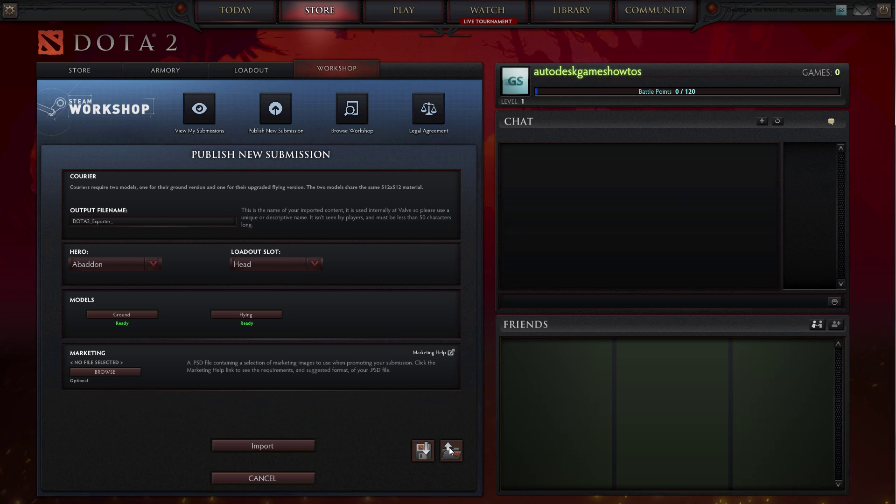
{"action": "left_click", "coordinate": [146, 318]}
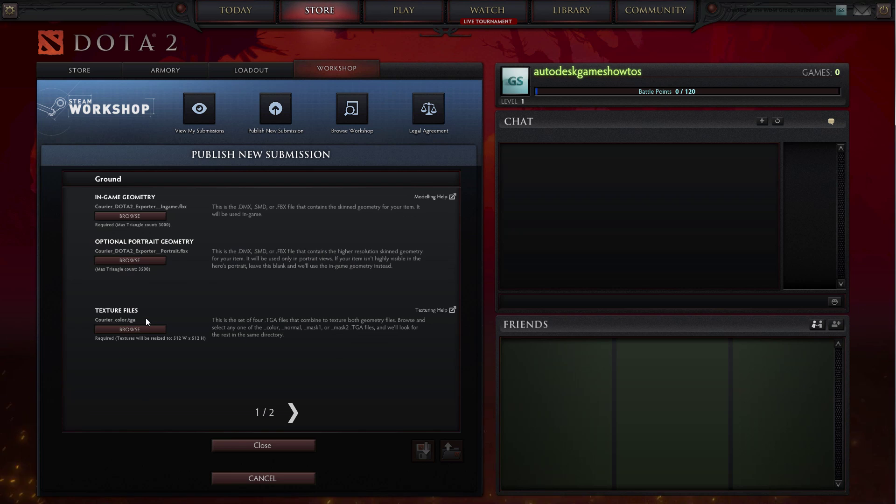
{"action": "left_click", "coordinate": [293, 413]}
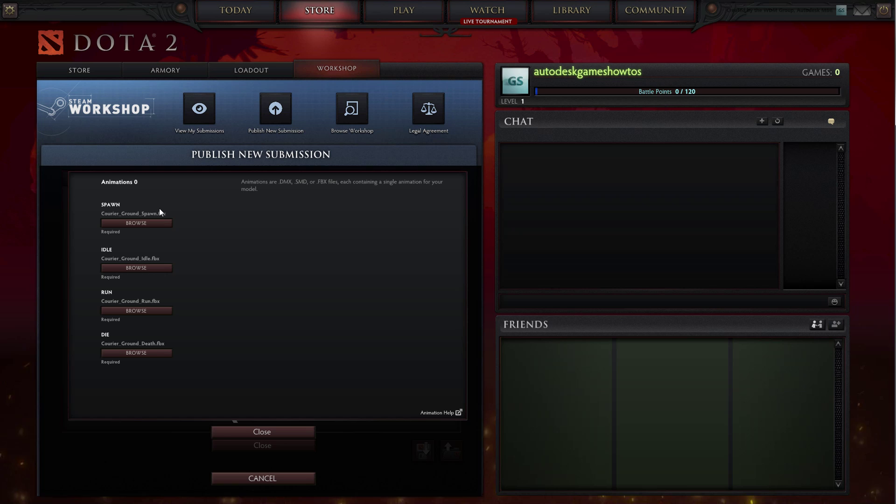
{"action": "left_click", "coordinate": [260, 445]}
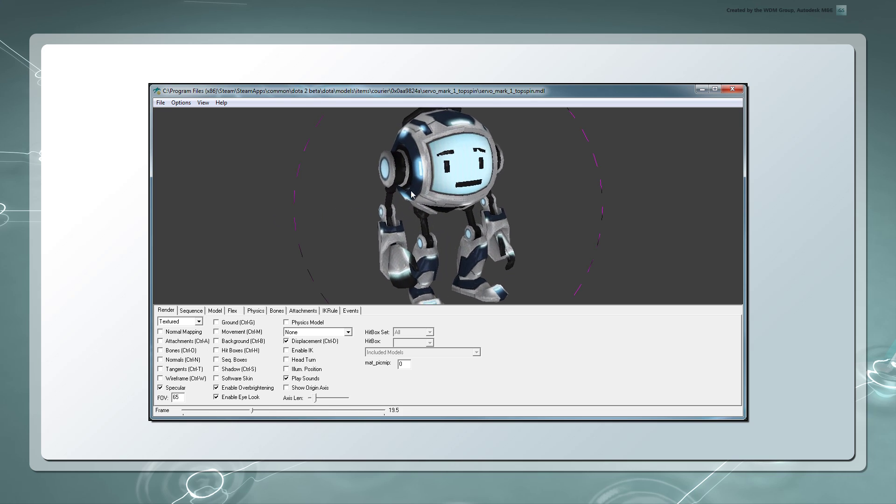
Zoom out on the courier, keep textured rendering, and toggle hit boxes on and off.
{"action": "right_click_drag", "start_coordinate": [405, 219], "coordinate": [432, 265]}
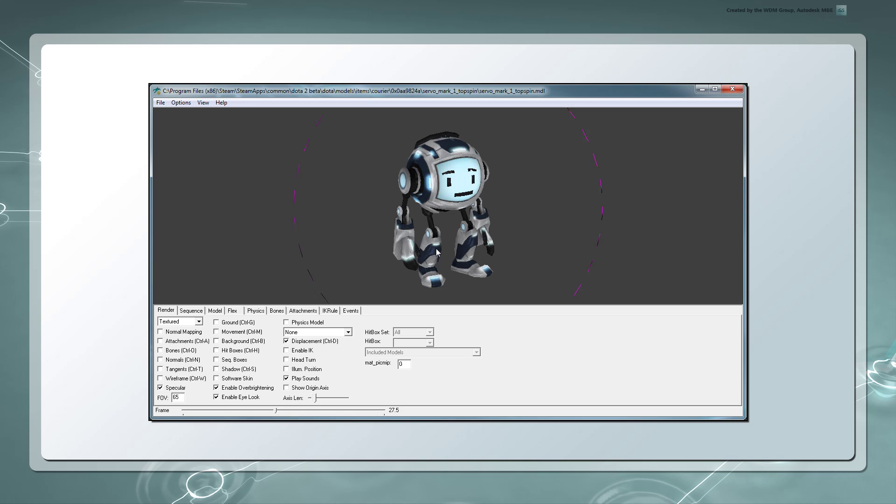
{"action": "left_click", "coordinate": [198, 321]}
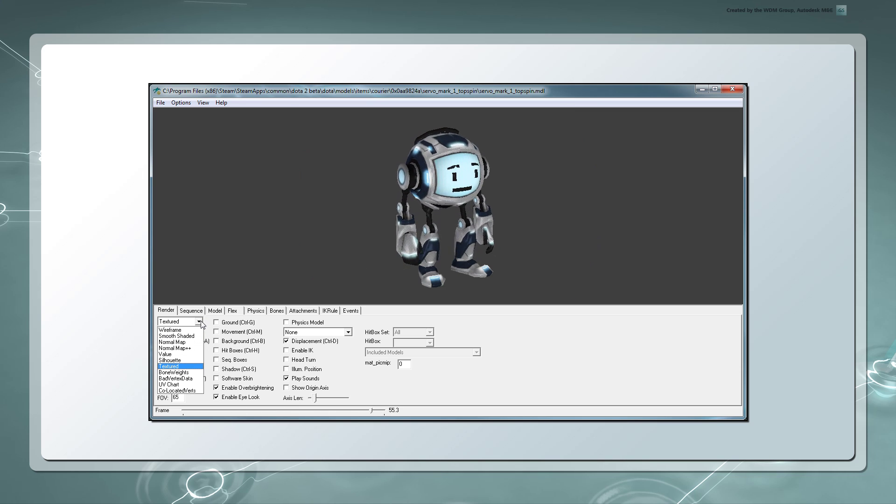
{"action": "left_click", "coordinate": [200, 321]}
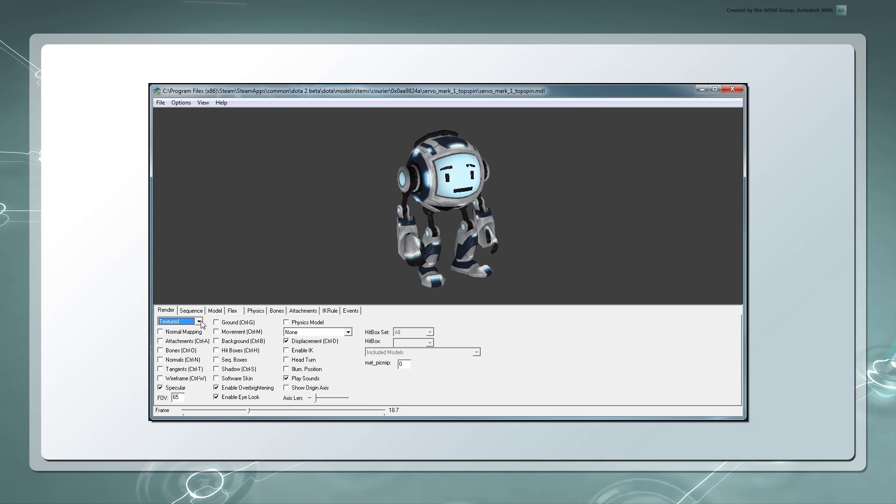
{"action": "left_click", "coordinate": [217, 350]}
{"action": "left_click", "coordinate": [217, 353]}
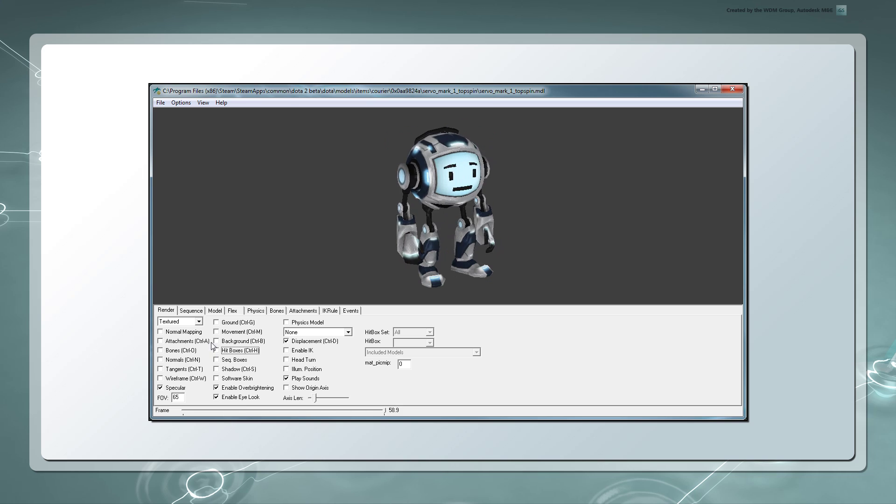
Inspect the courier's Sequence, Model, Bones and Attachments tabs.
{"action": "left_click", "coordinate": [201, 311]}
{"action": "left_click", "coordinate": [214, 311]}
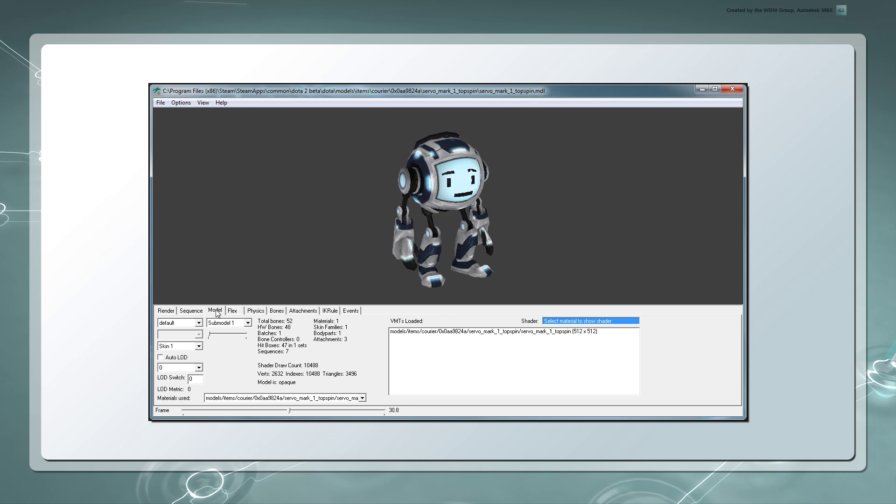
{"action": "left_click", "coordinate": [276, 311]}
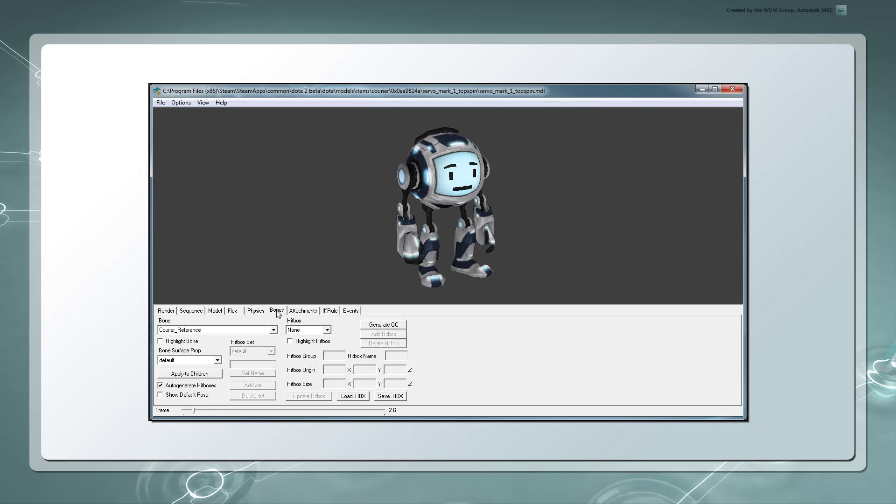
{"action": "left_click", "coordinate": [302, 312]}
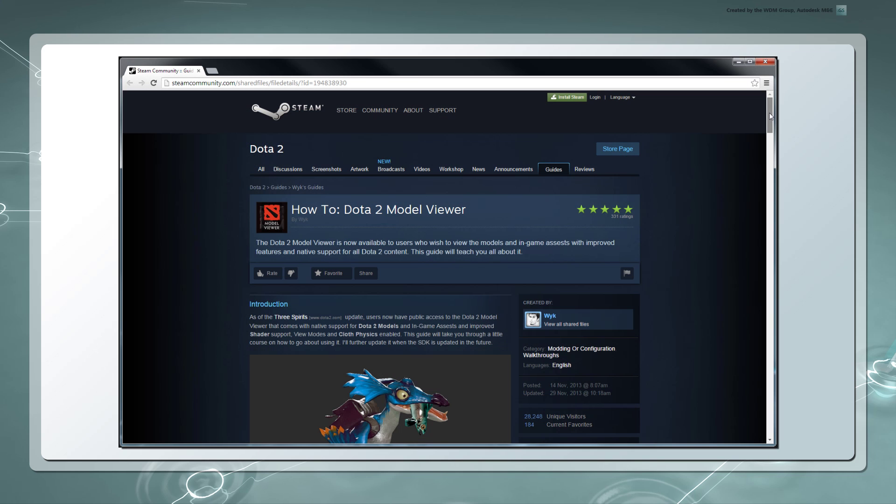
{"action": "left_click_drag", "start_coordinate": [769, 113], "coordinate": [769, 174]}
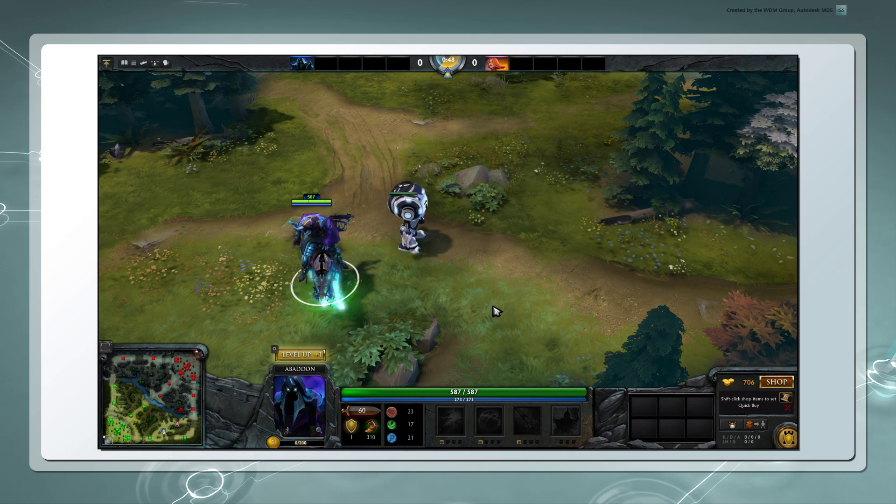
Select the servo courier in the match and follow it with the camera.
{"action": "left_click", "coordinate": [427, 235]}
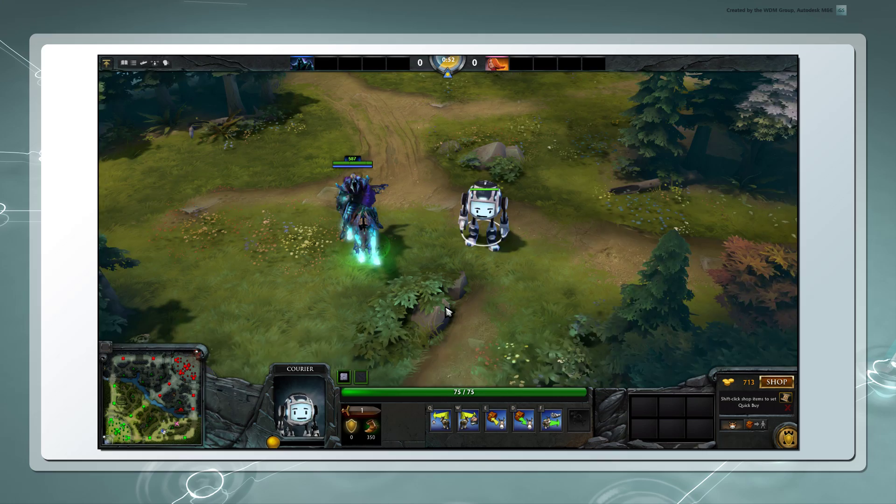
{"action": "middle_click_drag", "start_coordinate": [446, 312], "coordinate": [458, 338]}
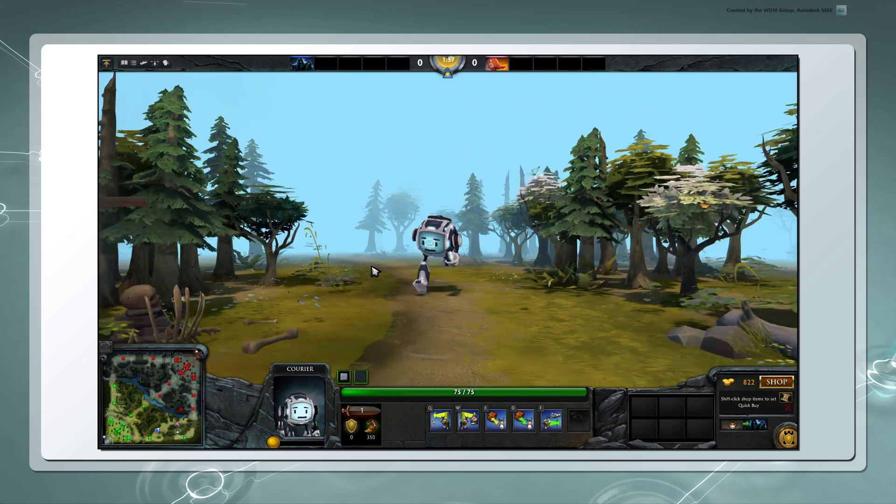